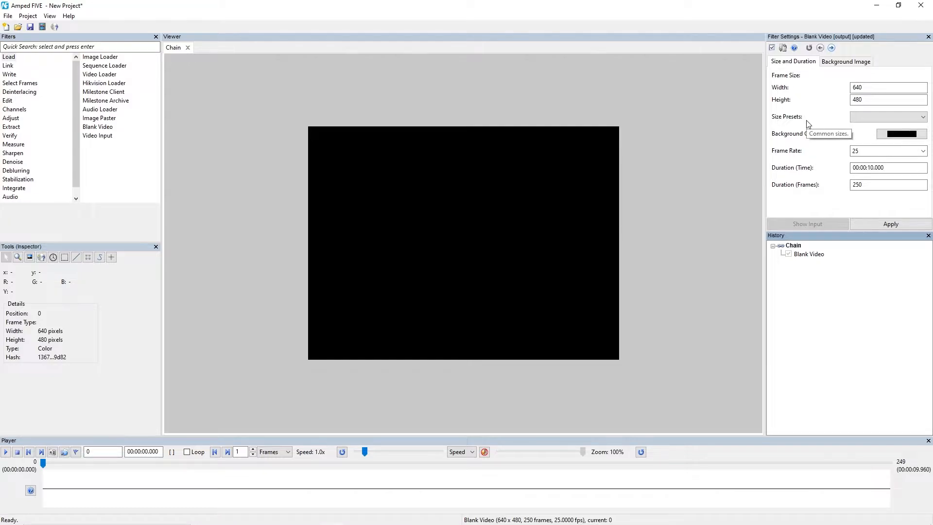
# Step: Set the blank video's frame size to the 1920 x 1080 (Full HD) preset
pyautogui.click(909, 120)
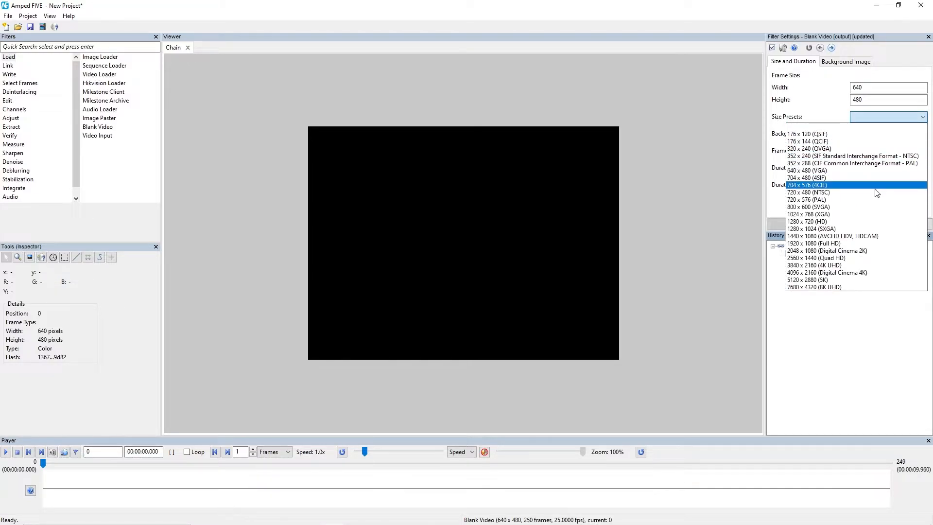
pyautogui.click(853, 246)
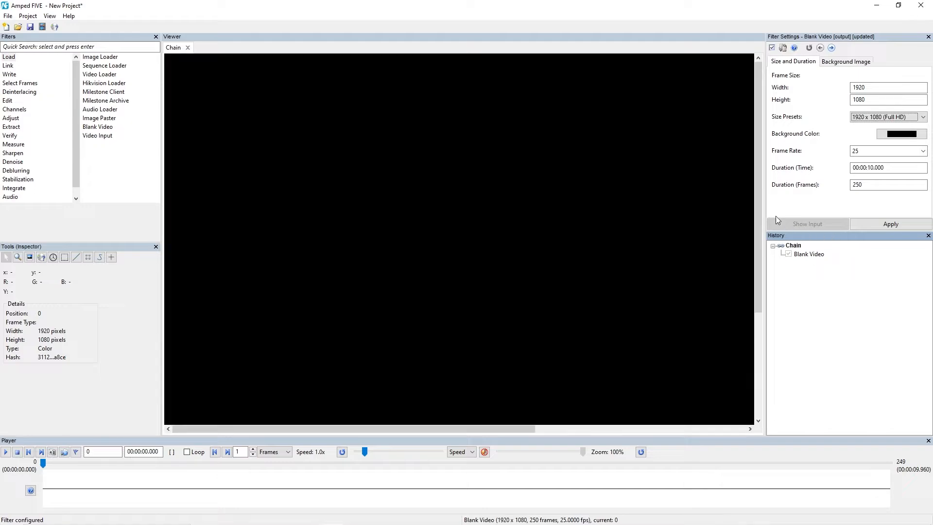
pyautogui.scroll(-1, 734, 223)
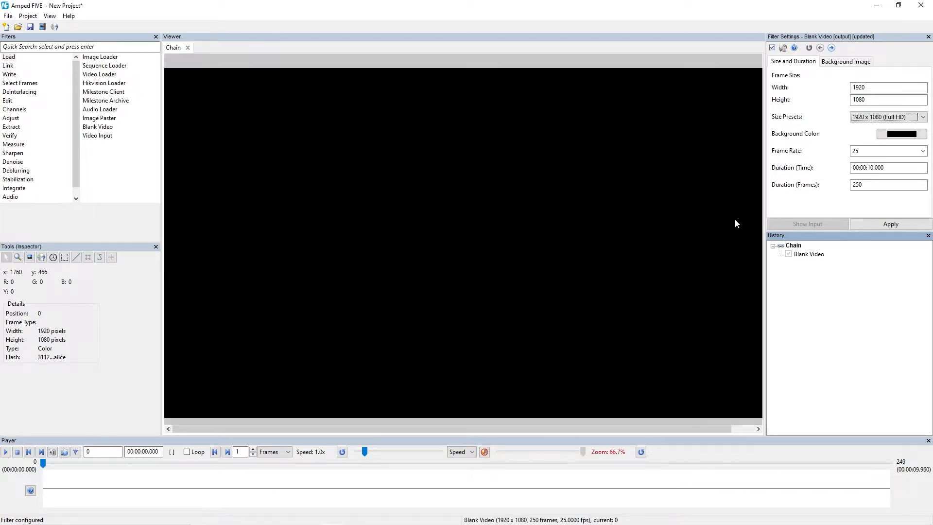
pyautogui.scroll(-1, 732, 222)
pyautogui.scroll(1, 733, 223)
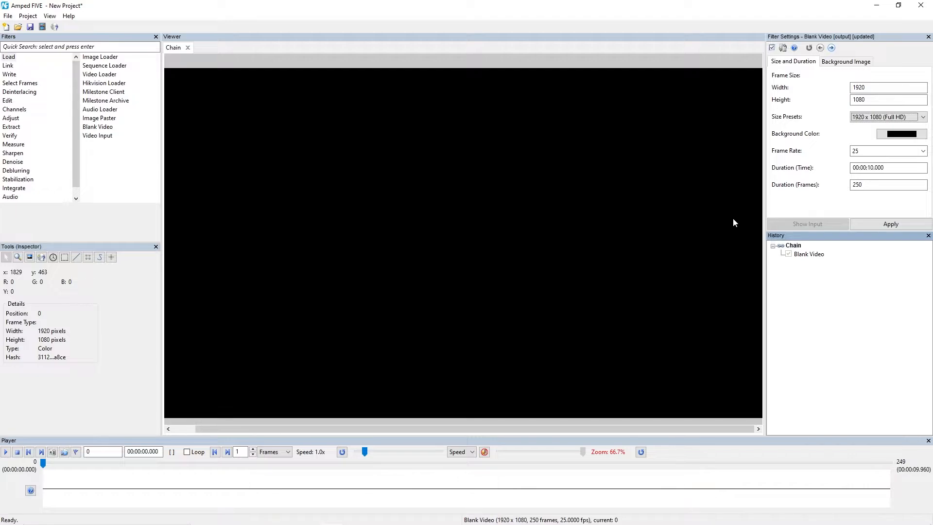
# Step: Review the blank video's available frame rates and its duration settings in time and frames
pyautogui.click(923, 151)
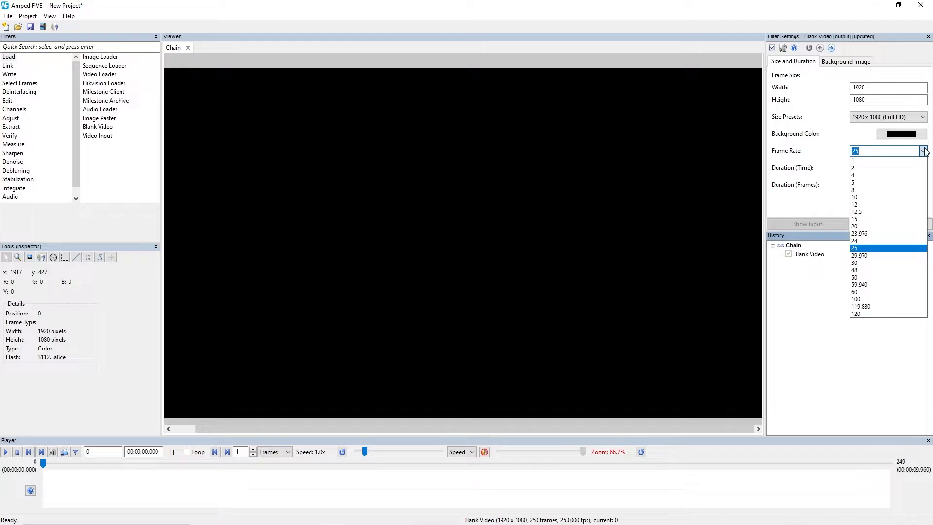
pyautogui.click(923, 152)
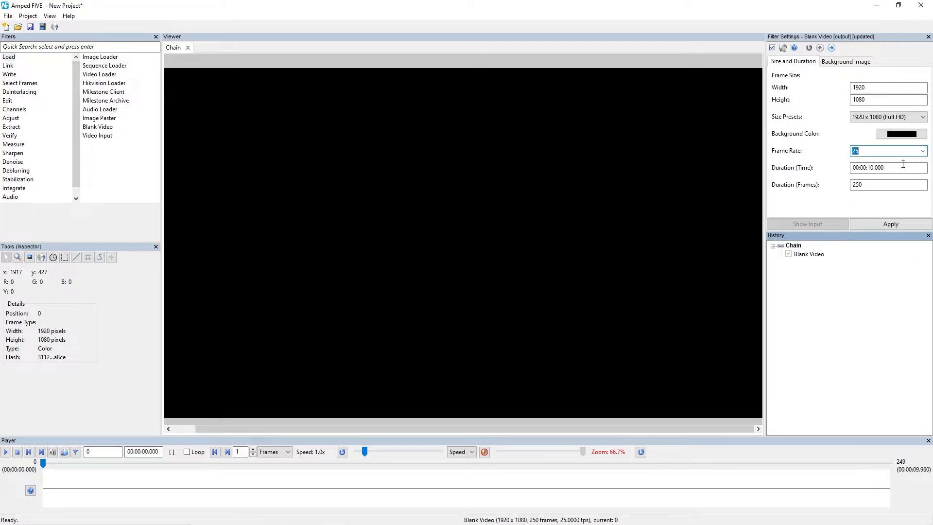
pyautogui.click(883, 169)
pyautogui.click(881, 184)
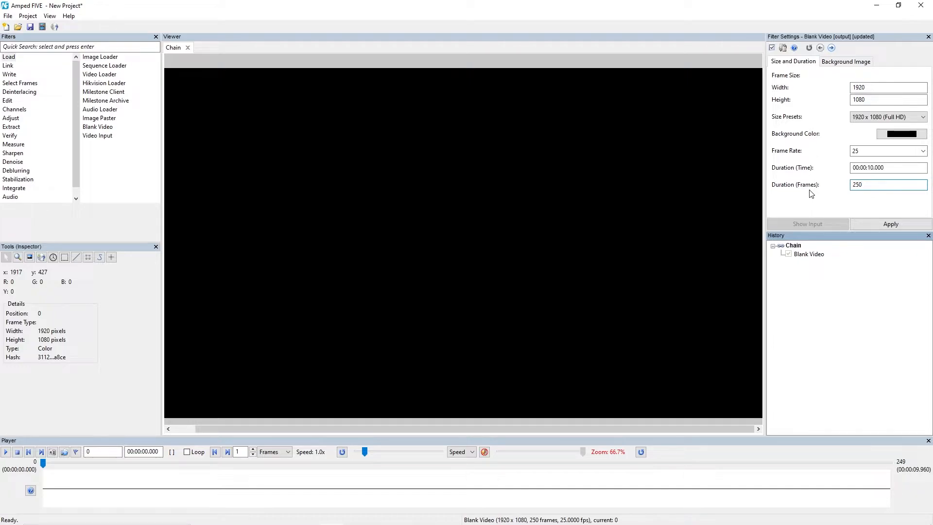
# Step: Annotate the blank video with the case number and the title "Exhibit SDA/2 CCTV from The High Street" in bold white text
pyautogui.click(39, 170)
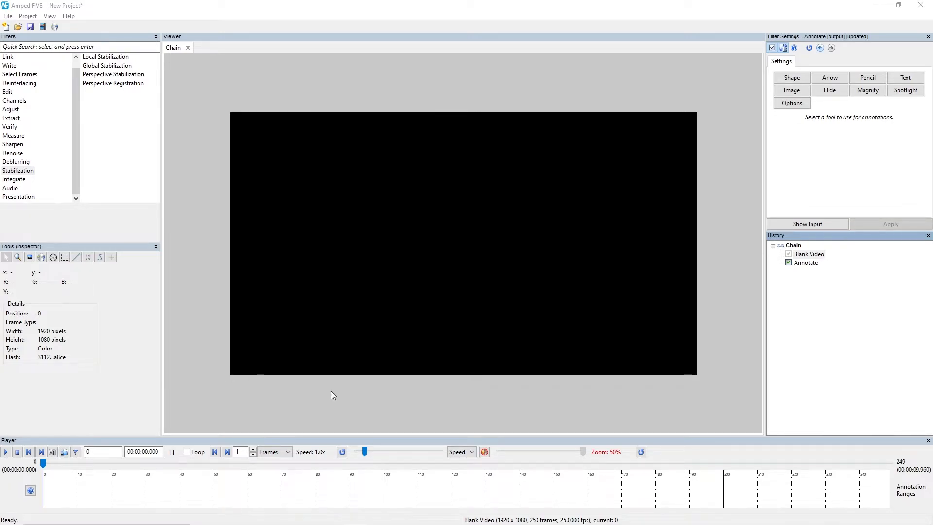
pyautogui.click(805, 265)
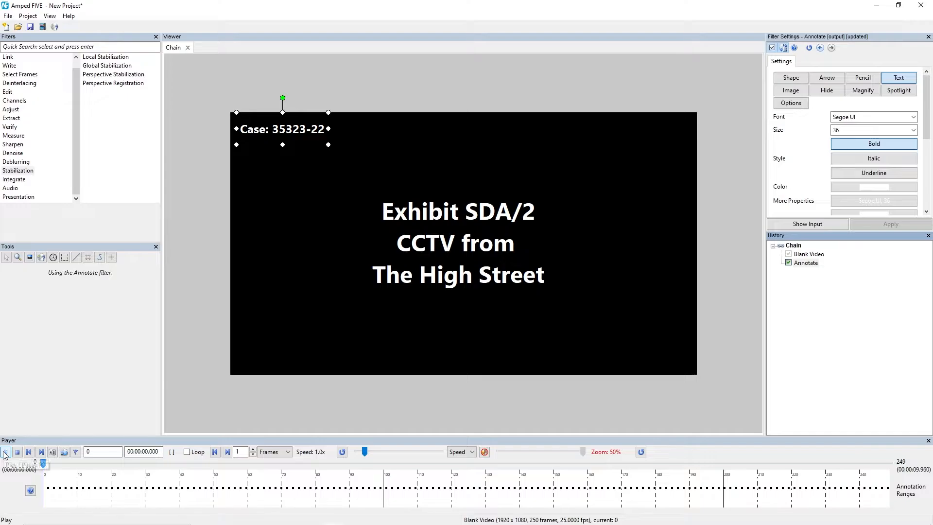
# Step: Play the annotated title clip, pause it near the end and return to the first frame
pyautogui.click(6, 451)
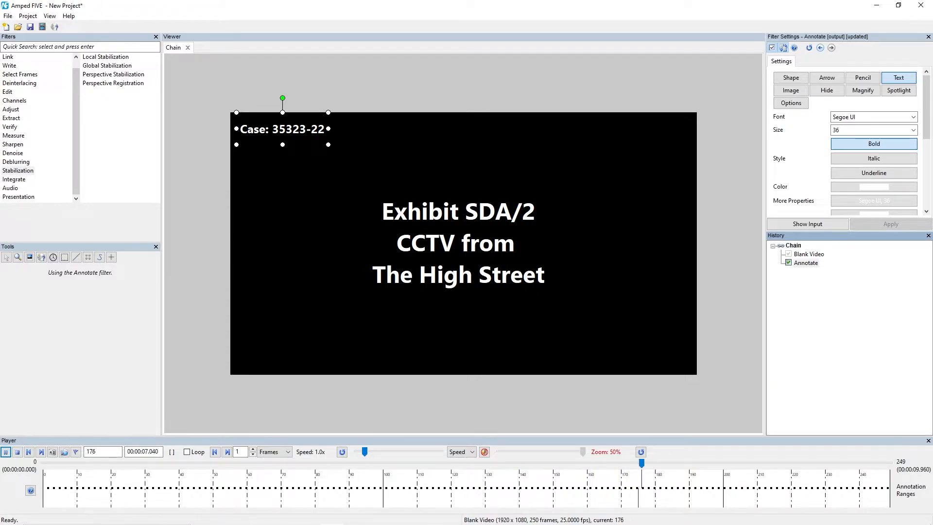
pyautogui.press('space')
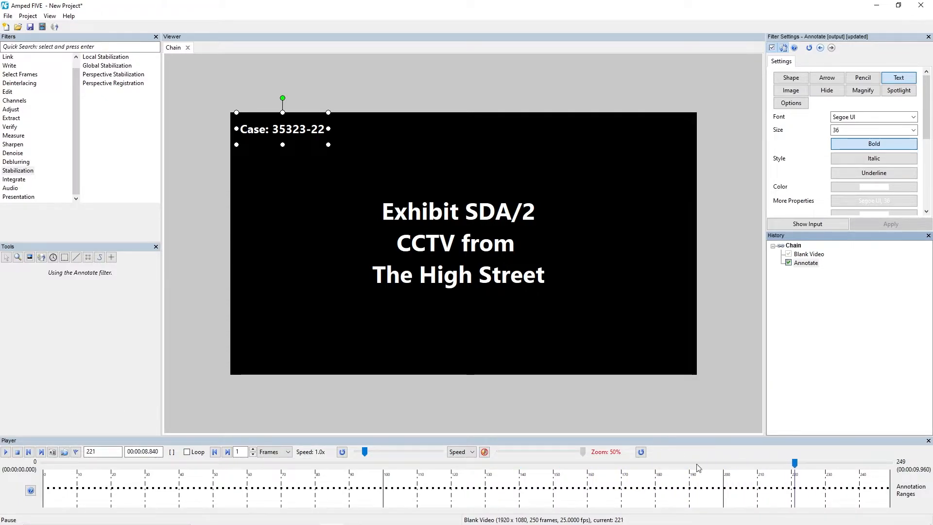
pyautogui.press('Home')
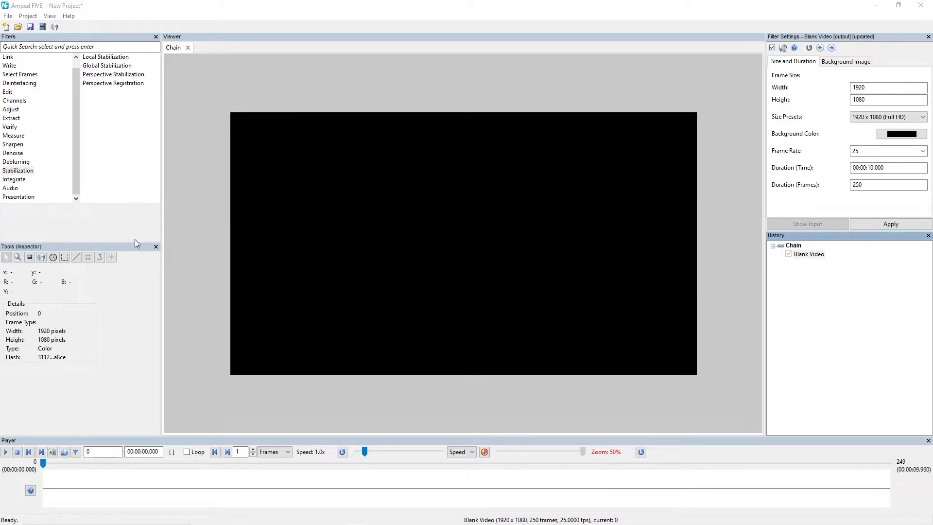
# Step: Load the blue case and exhibit reference template as the blank video's background image and fit it to the viewer window
pyautogui.click(860, 64)
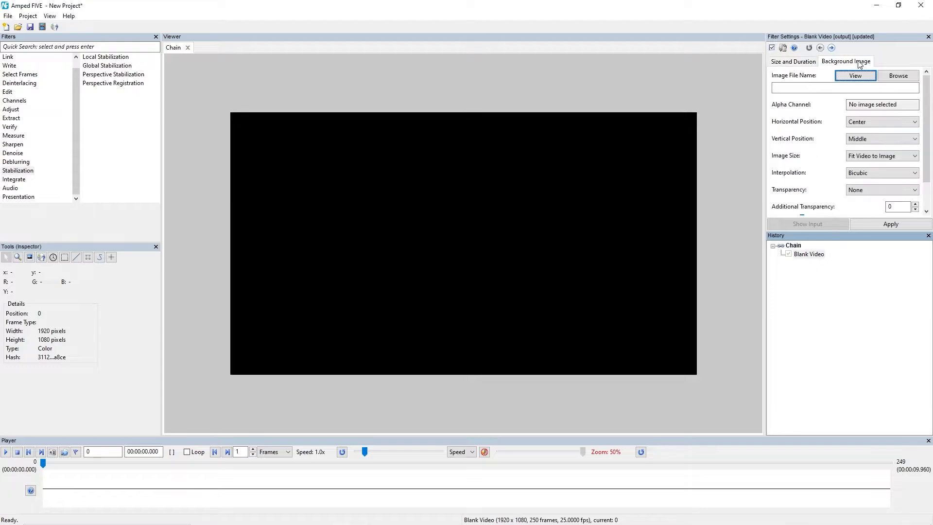
pyautogui.click(905, 78)
pyautogui.doubleClick(98, 109)
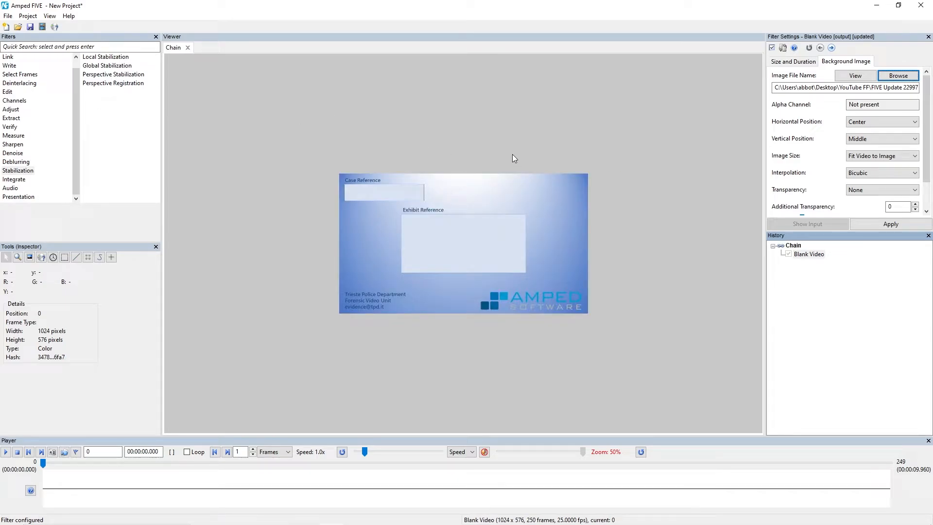
pyautogui.click(17, 257)
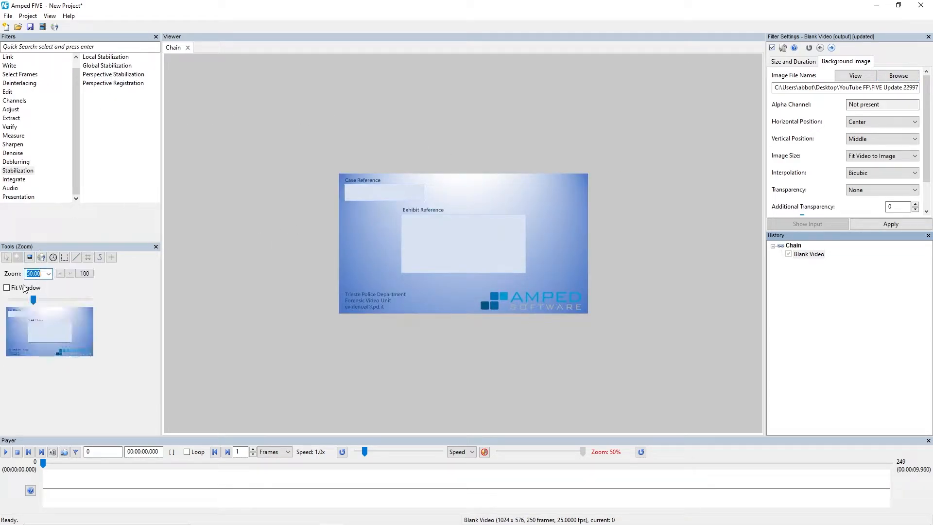
pyautogui.click(21, 287)
pyautogui.click(18, 196)
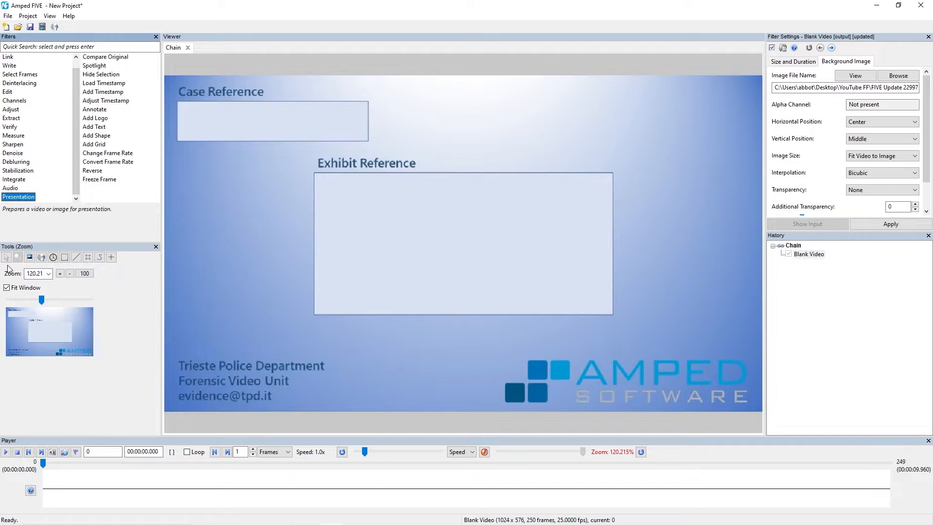
pyautogui.click(6, 257)
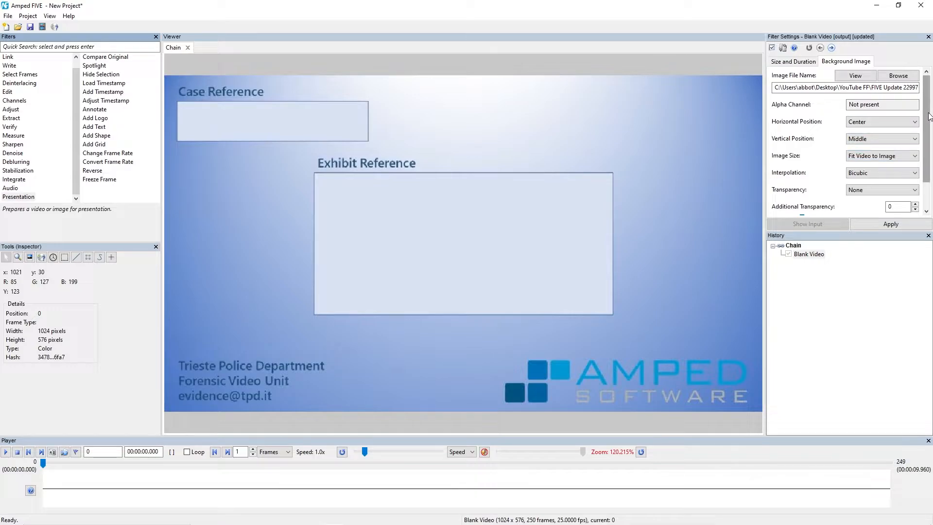
pyautogui.moveTo(928, 116)
pyautogui.mouseDown()
pyautogui.moveTo(927, 156)
pyautogui.moveTo(925, 108)
pyautogui.mouseUp()
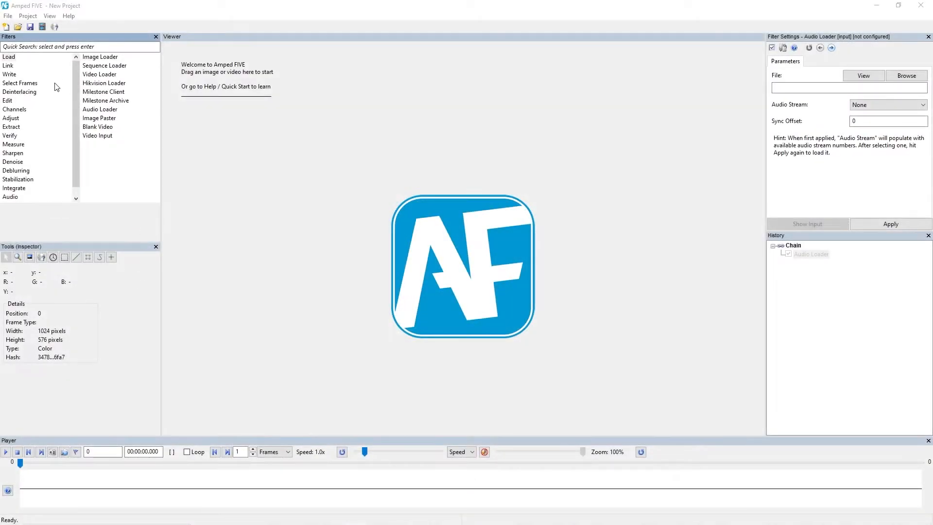
# Step: Add an Audio Loader and load Floor1_multiaudio.mkv from the Audio Sample folder, with all file types listed
pyautogui.click(7, 58)
pyautogui.doubleClick(100, 110)
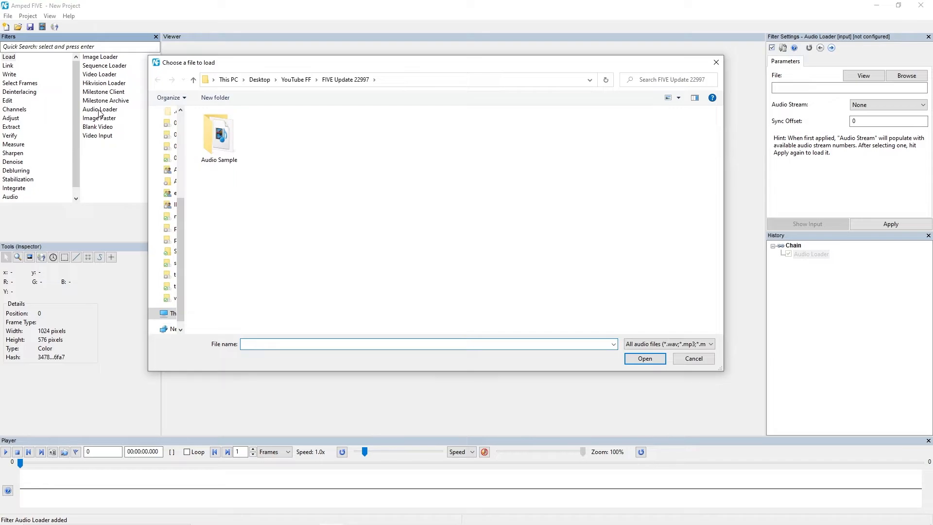
pyautogui.doubleClick(235, 152)
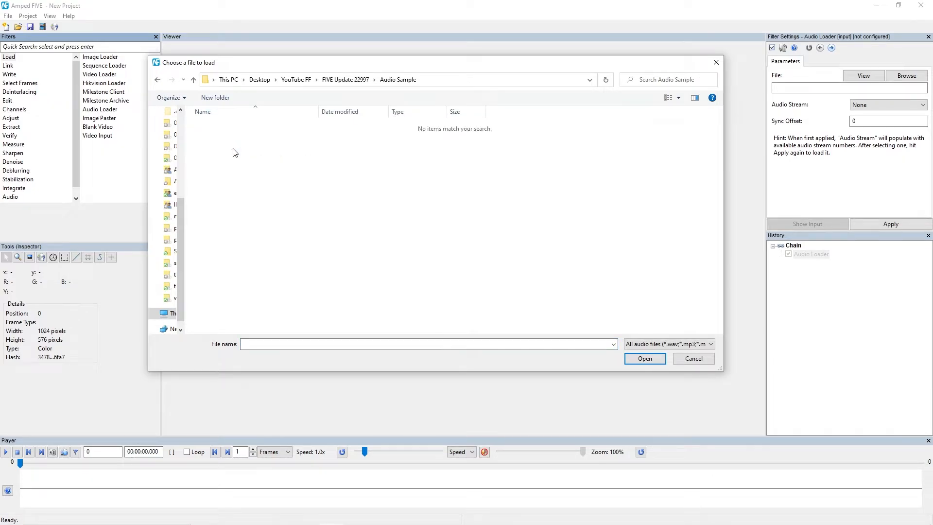
pyautogui.click(642, 343)
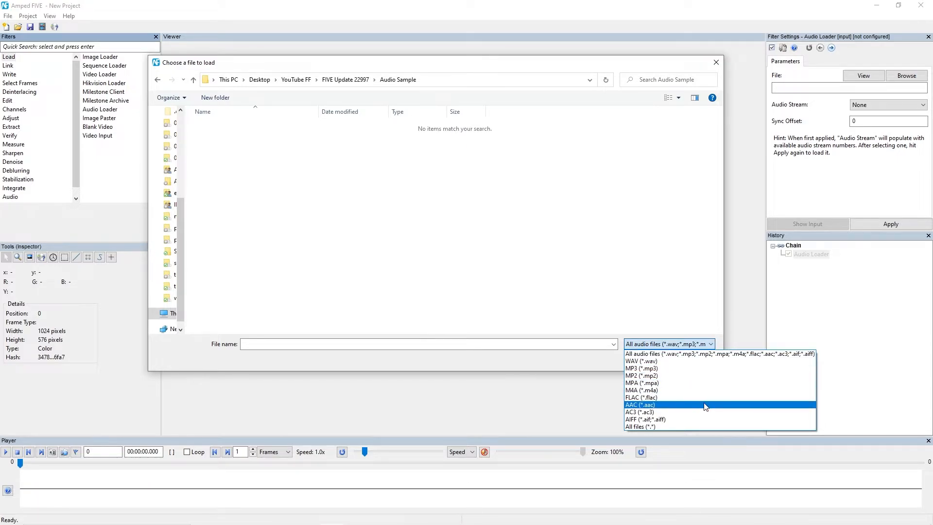
pyautogui.click(695, 426)
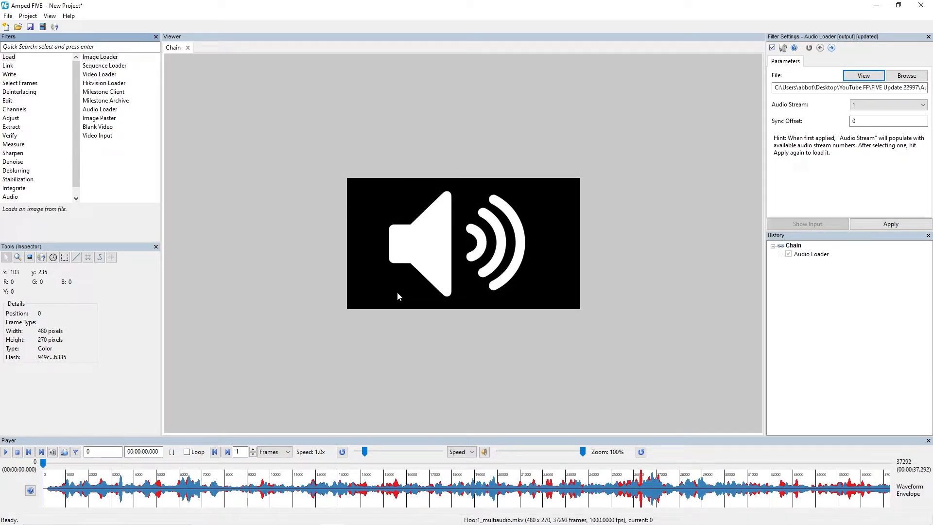
# Step: Play the beginning of the loaded audio and return the playhead to the start
pyautogui.click(5, 452)
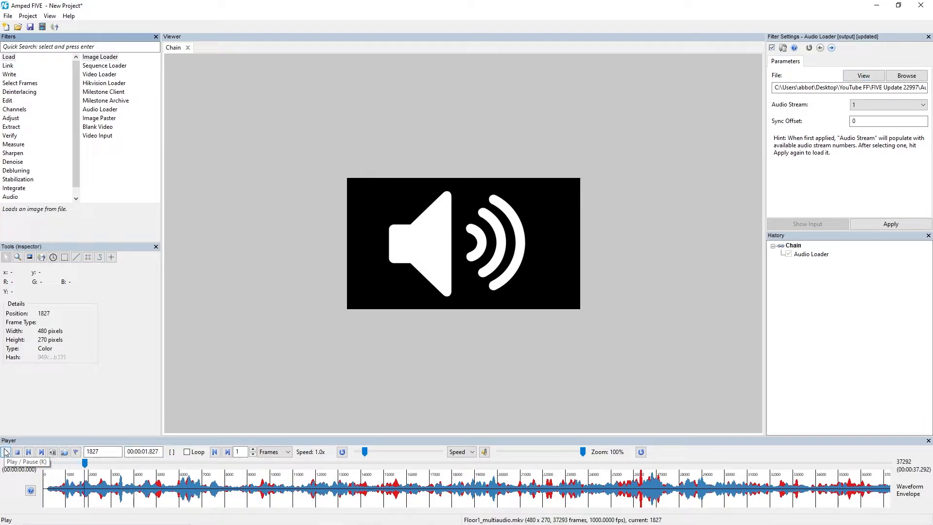
pyautogui.click(82, 464)
pyautogui.click(43, 463)
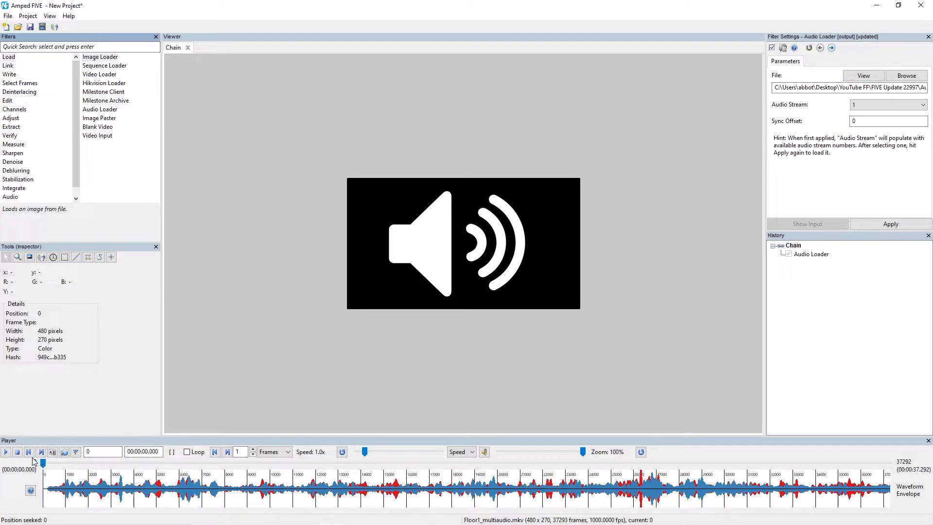
# Step: Set the Audio Loader's audio stream to 3 and apply it
pyautogui.click(912, 106)
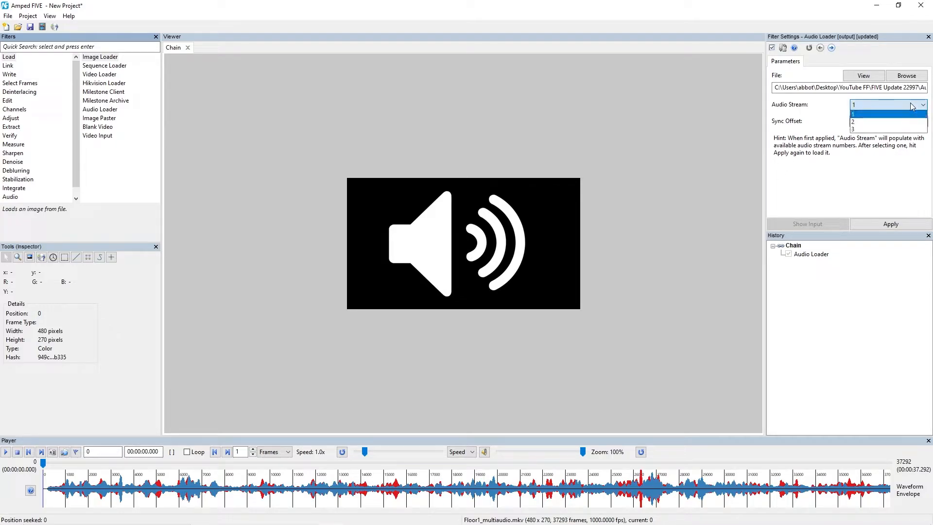
pyautogui.click(890, 129)
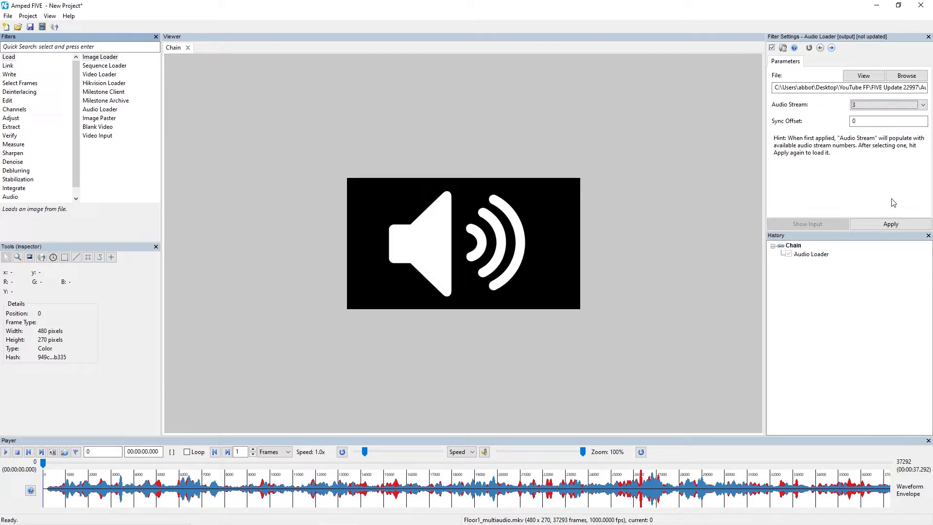
pyautogui.click(893, 225)
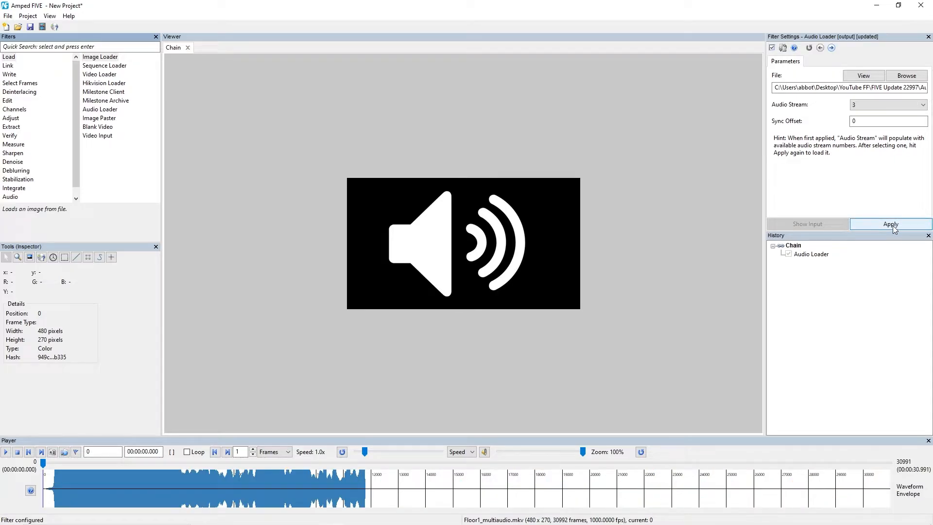
# Step: Switch the Audio Loader to audio stream 2 and apply the change
pyautogui.click(880, 105)
pyautogui.click(874, 121)
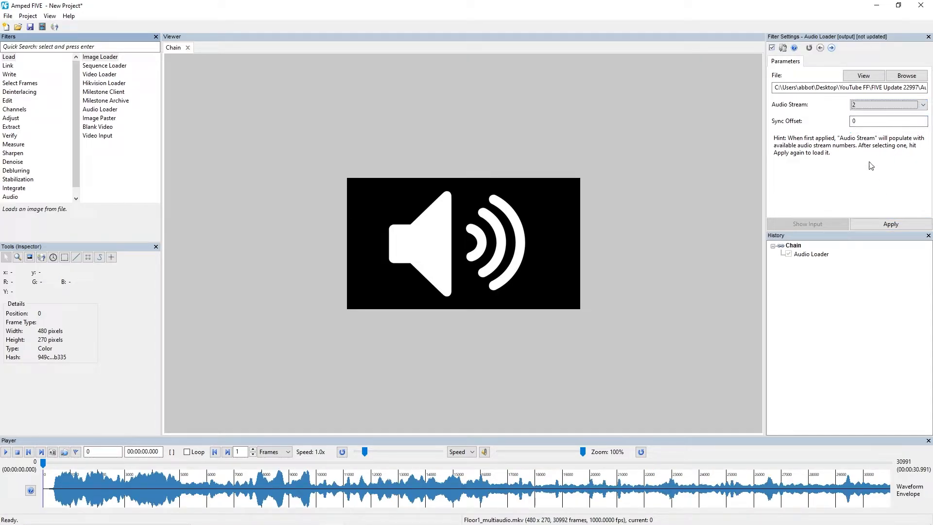
pyautogui.click(884, 223)
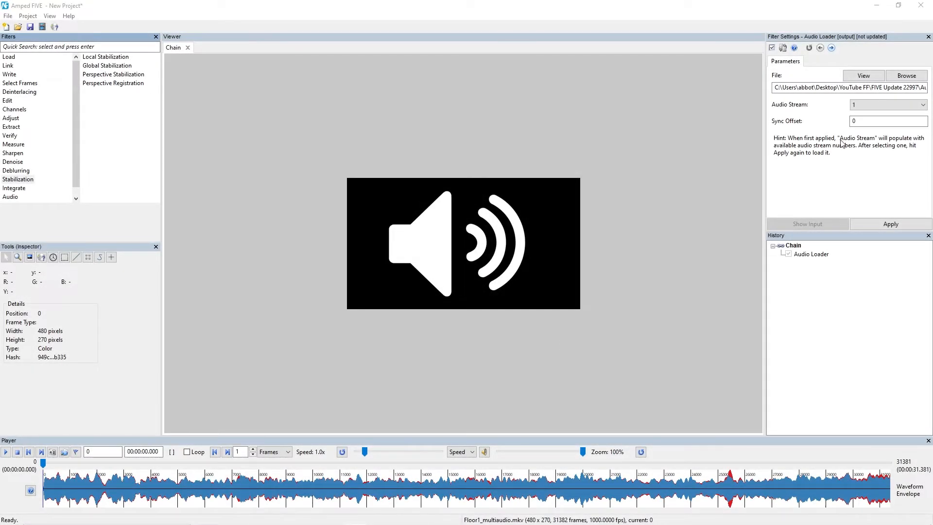
# Step: Choose audio stream 3 of the loaded file again and apply it
pyautogui.click(875, 105)
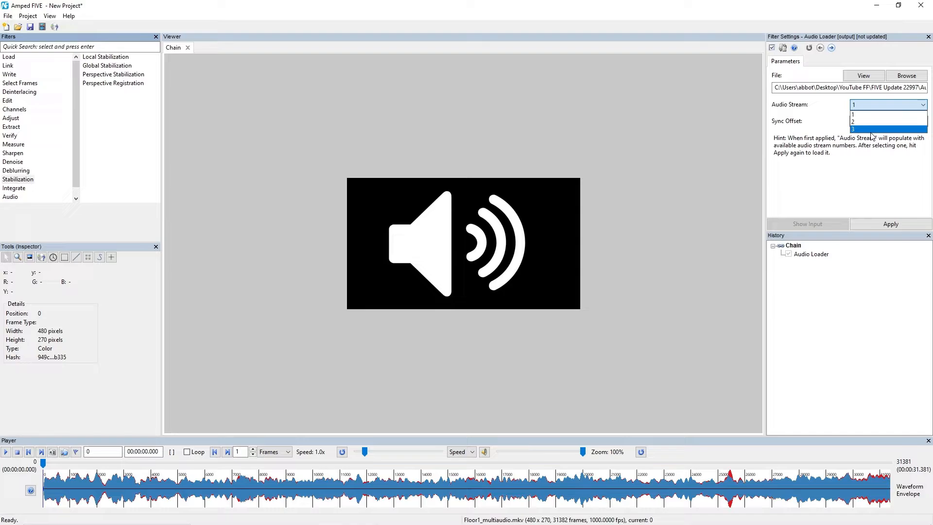
pyautogui.click(871, 130)
pyautogui.click(897, 226)
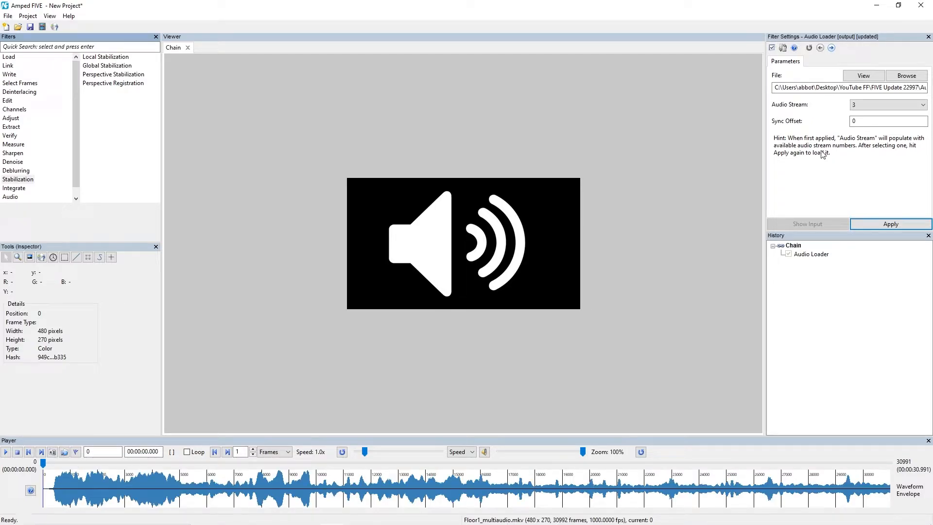
# Step: Add an Audio Writer filter to the chain and write the selected audio stream to a file in Stream Copy format
pyautogui.click(11, 75)
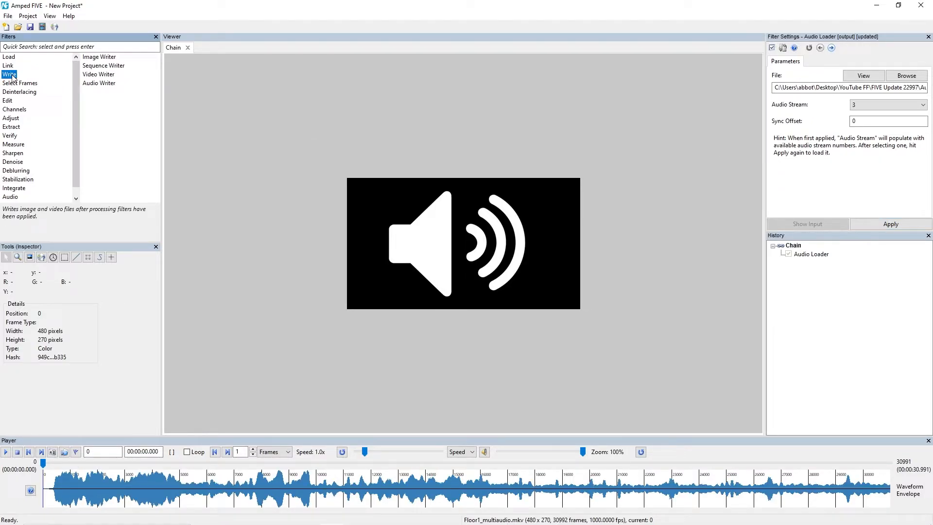
pyautogui.click(101, 74)
pyautogui.click(108, 83)
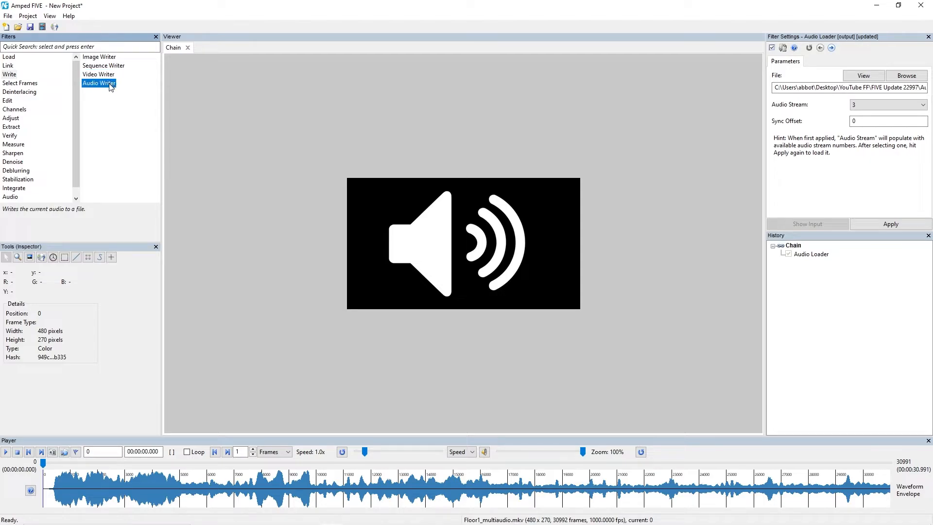
pyautogui.doubleClick(110, 85)
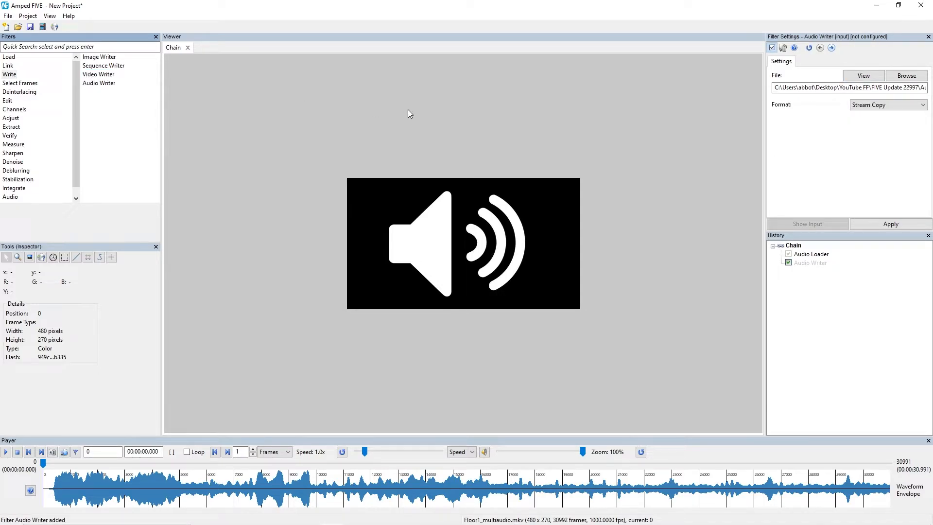
pyautogui.click(925, 107)
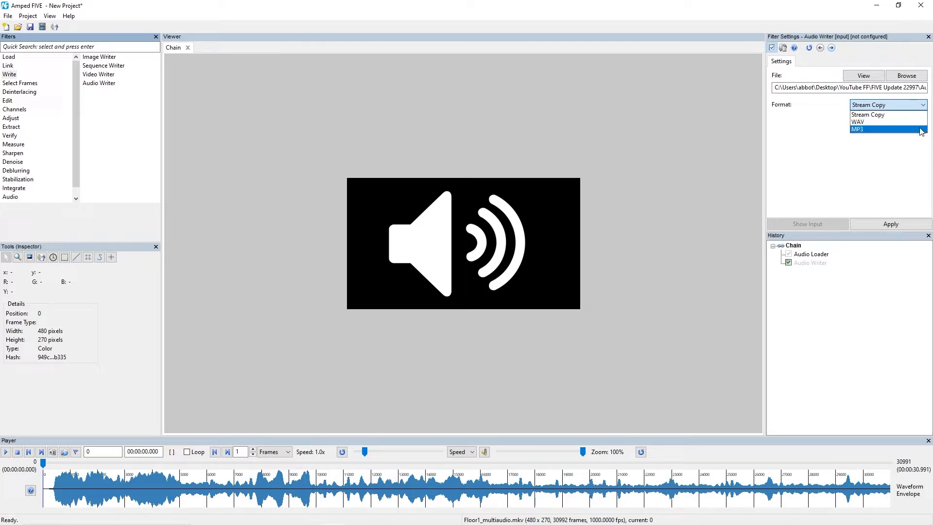
pyautogui.click(922, 117)
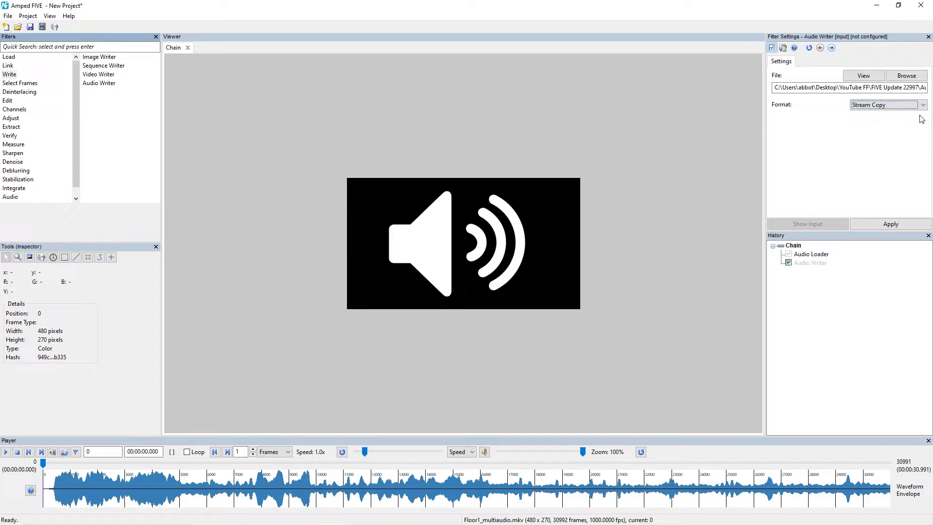
pyautogui.click(912, 223)
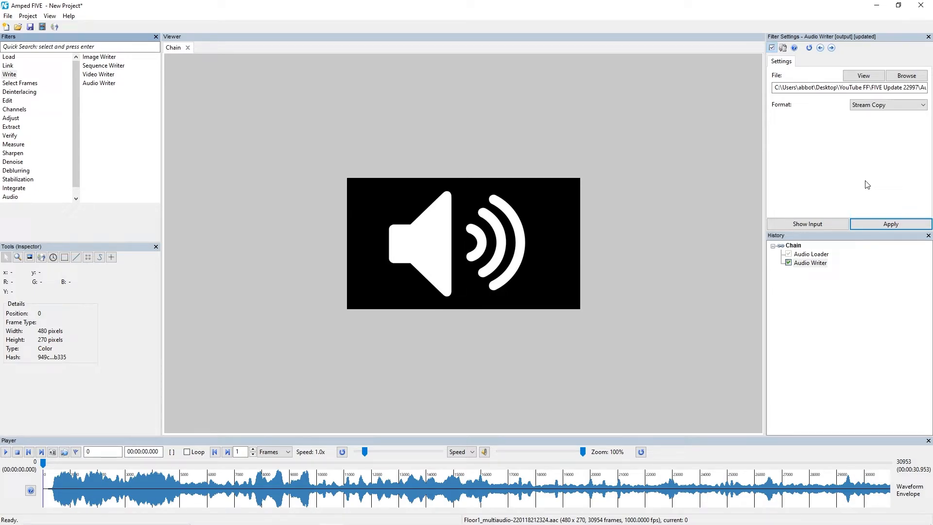
pyautogui.click(38, 153)
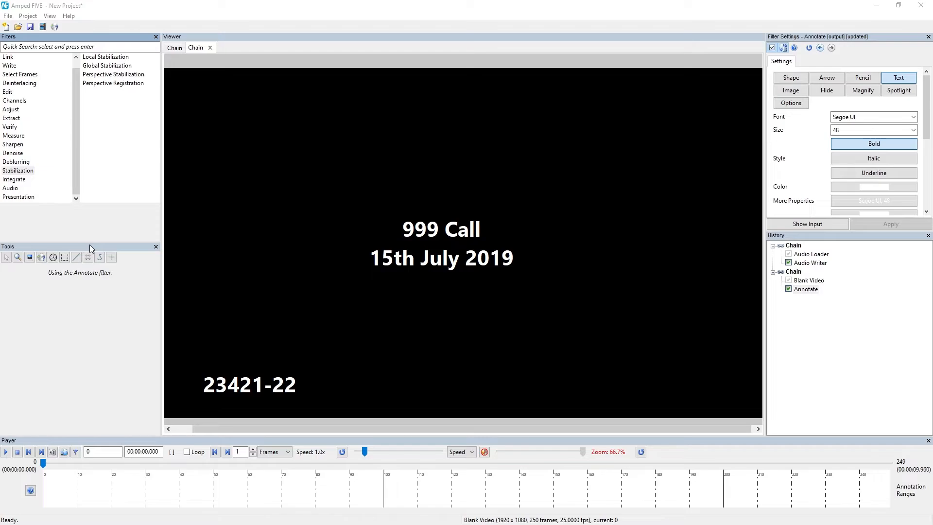
# Step: Add an Add Audio Stream filter to the title clip and load Floor1_multiaudio-220118212324.aac from the Audio Sample folder
pyautogui.scroll(1, 10, 59)
pyautogui.moveTo(11, 196)
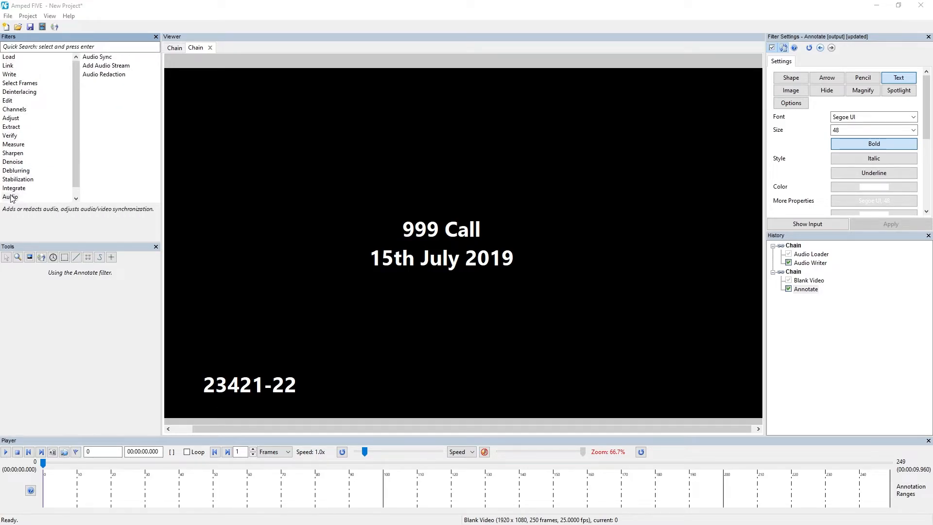
pyautogui.doubleClick(116, 67)
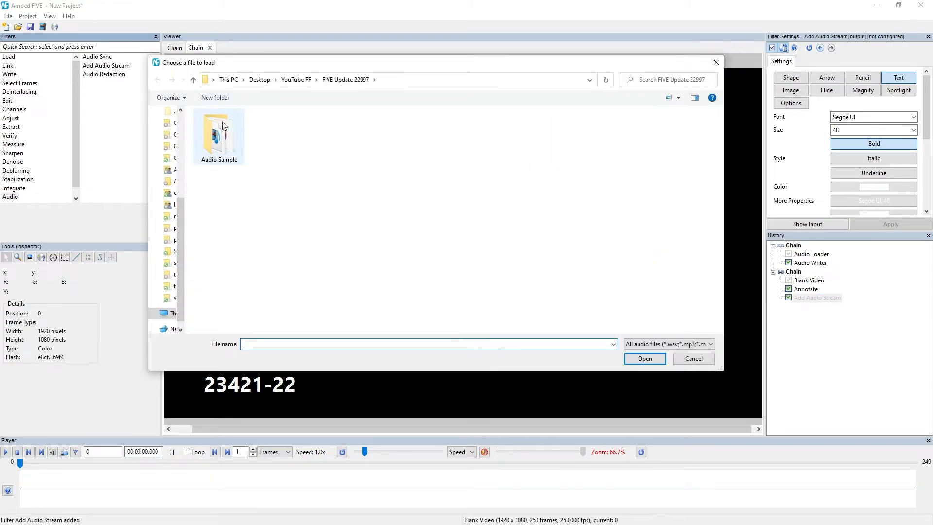
pyautogui.doubleClick(222, 121)
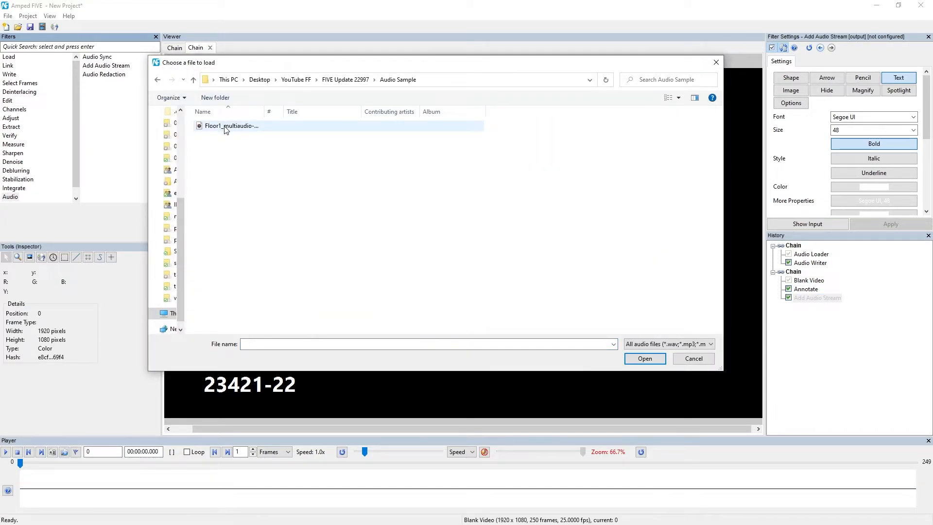
pyautogui.click(225, 127)
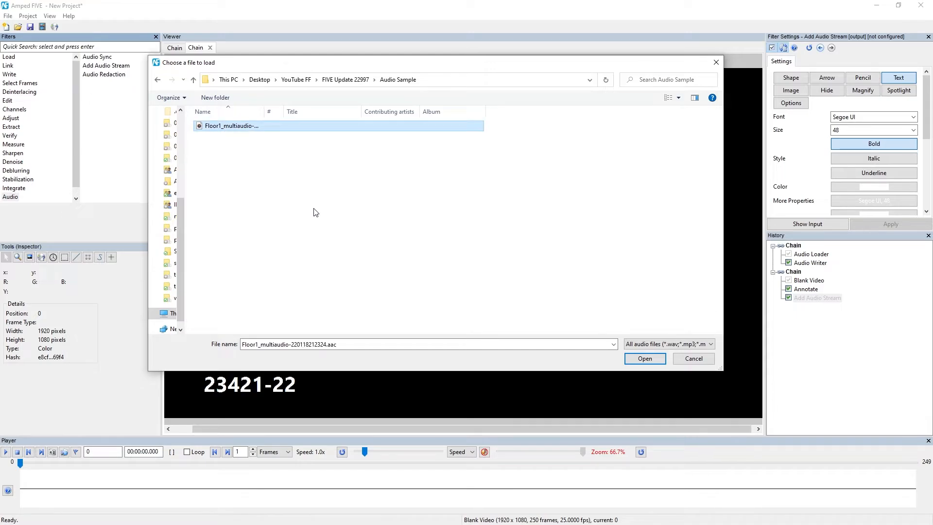
pyautogui.doubleClick(294, 128)
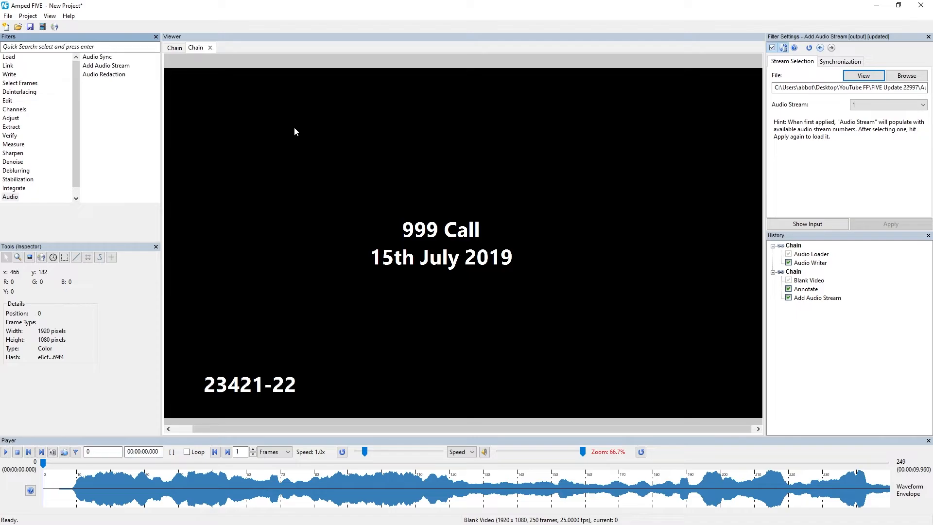
pyautogui.click(11, 127)
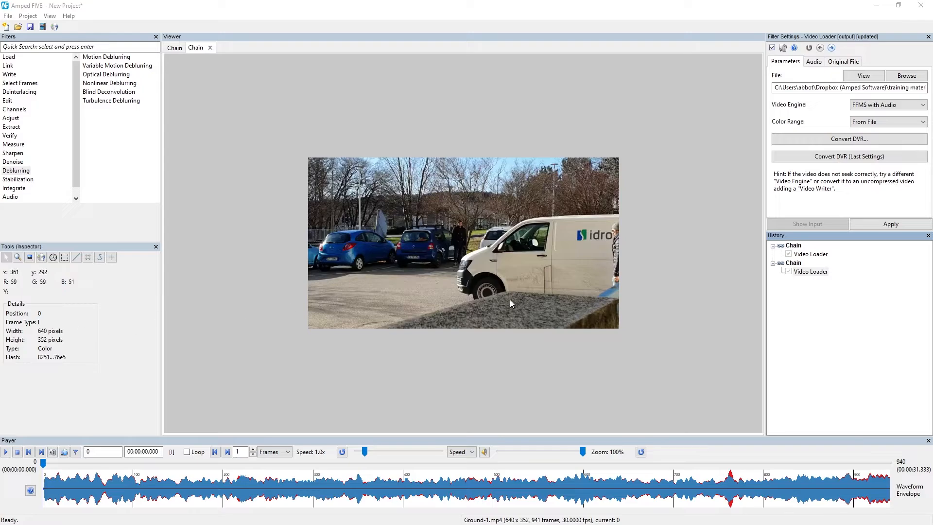
# Step: Scrub through the two loaded videos to examine their content and audio waveforms
pyautogui.click(817, 255)
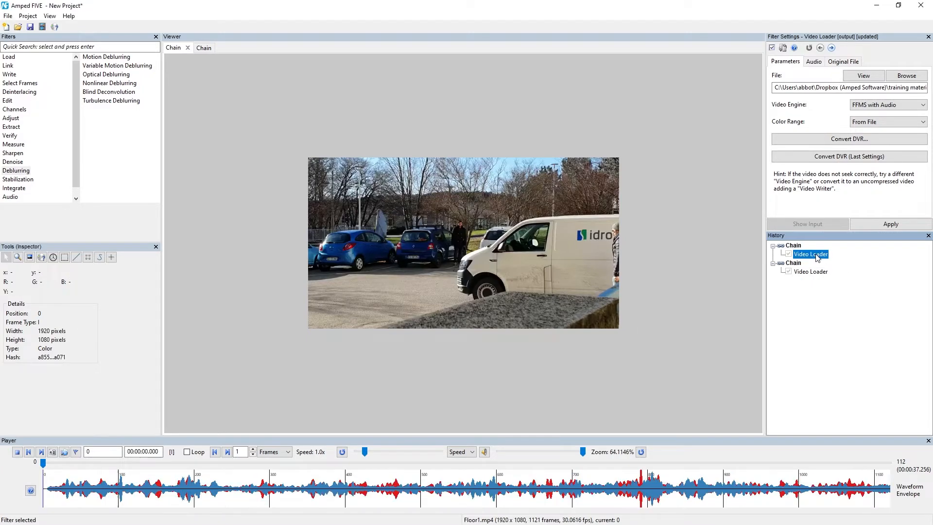
pyautogui.moveTo(431, 463); pyautogui.dragTo(530, 467)
pyautogui.click(820, 272)
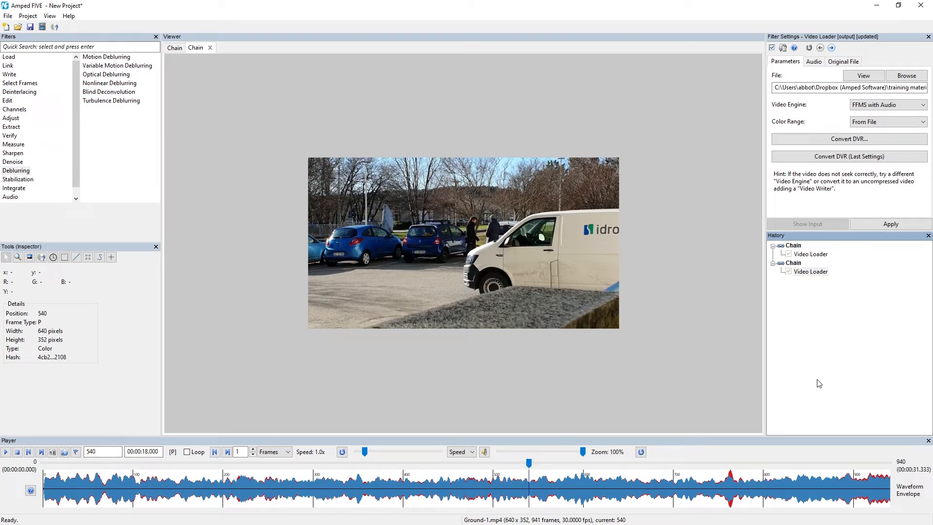
# Step: Rename the first chain, which holds the Floor1.mp4 video, as Video
pyautogui.click(817, 254)
pyautogui.rightClick(793, 246)
pyautogui.click(831, 339)
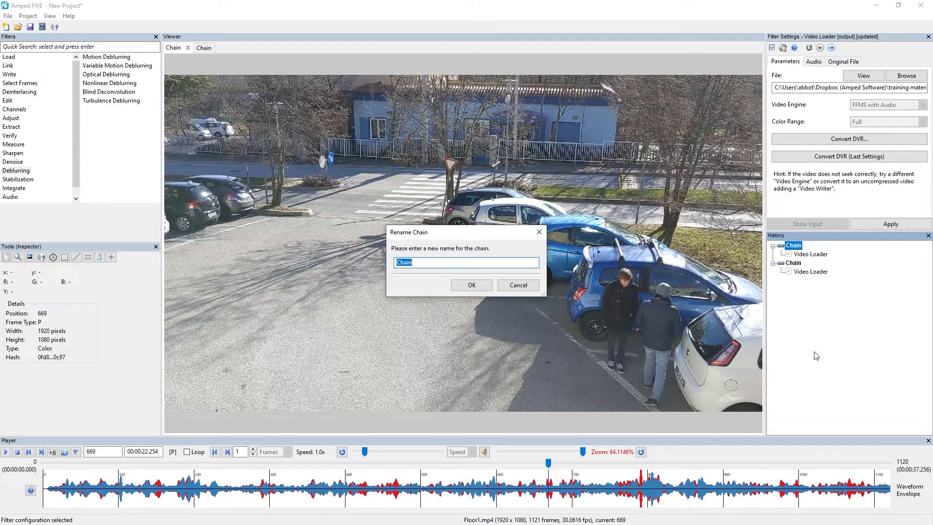
pyautogui.write('Video')
pyautogui.press('Return')
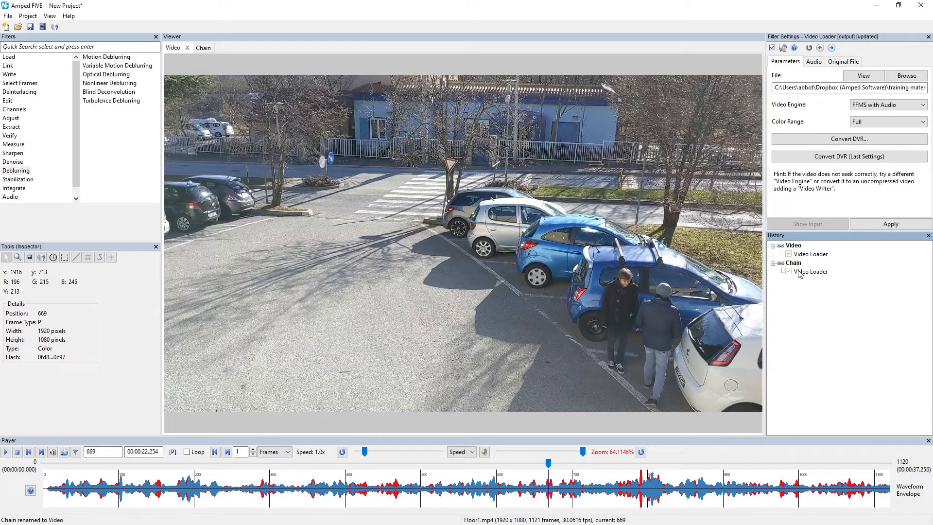
# Step: Rename the second chain, which holds the Ground-1.mp4 video, as Audio
pyautogui.rightClick(796, 263)
pyautogui.click(846, 358)
pyautogui.write('Audio')
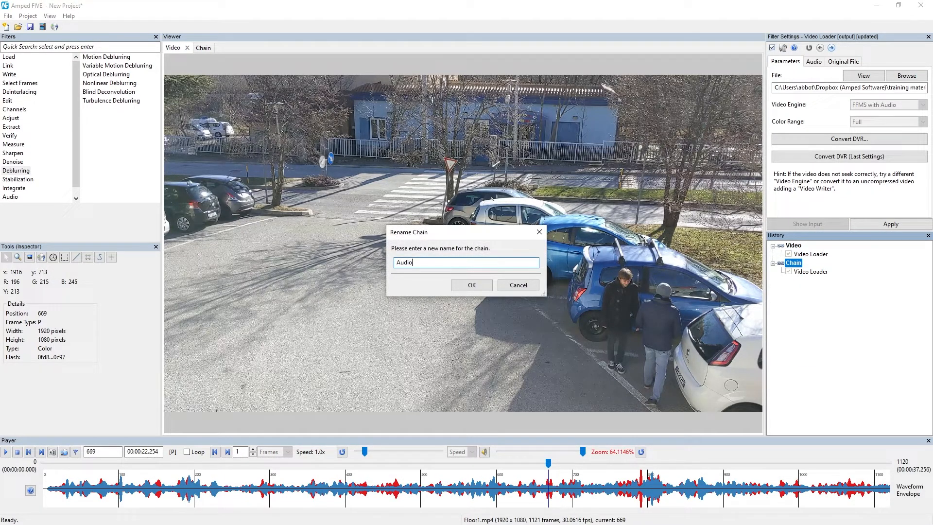
pyautogui.click(471, 285)
# Step: Add an Audio/Video Muxer filter that links the Video and Audio chains
pyautogui.click(825, 272)
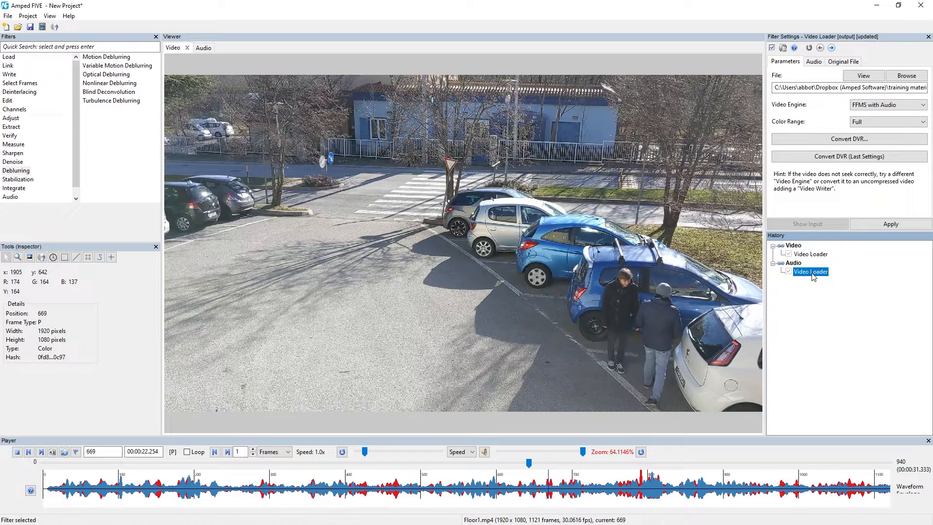
pyautogui.click(14, 57)
pyautogui.moveTo(9, 65)
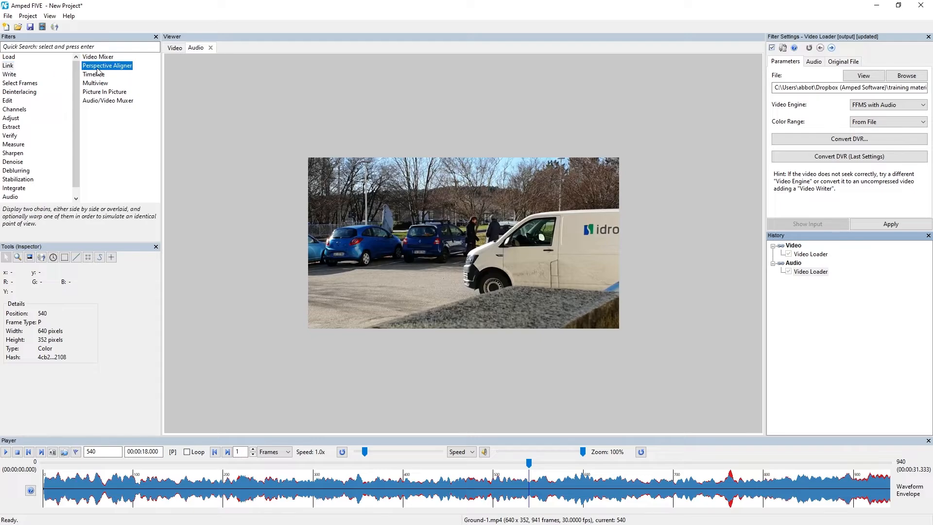
pyautogui.doubleClick(108, 100)
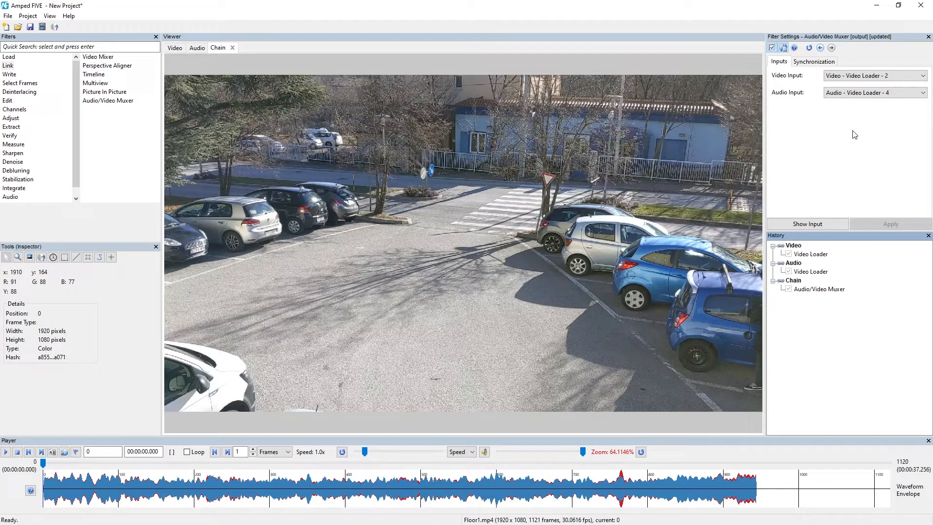
# Step: Set the muxer's video input to Video - Video Loader - 2 and its audio input to Audio - Video Loader - 4
pyautogui.click(829, 76)
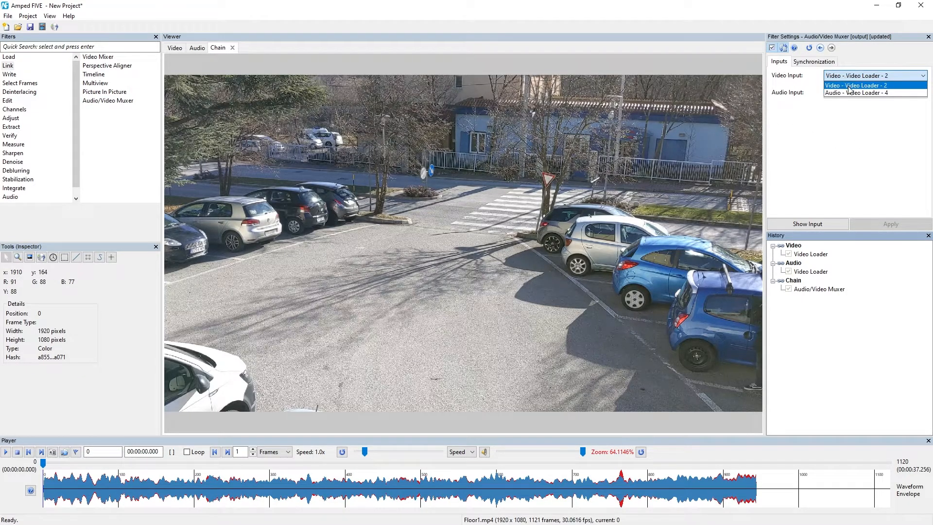
pyautogui.click(851, 84)
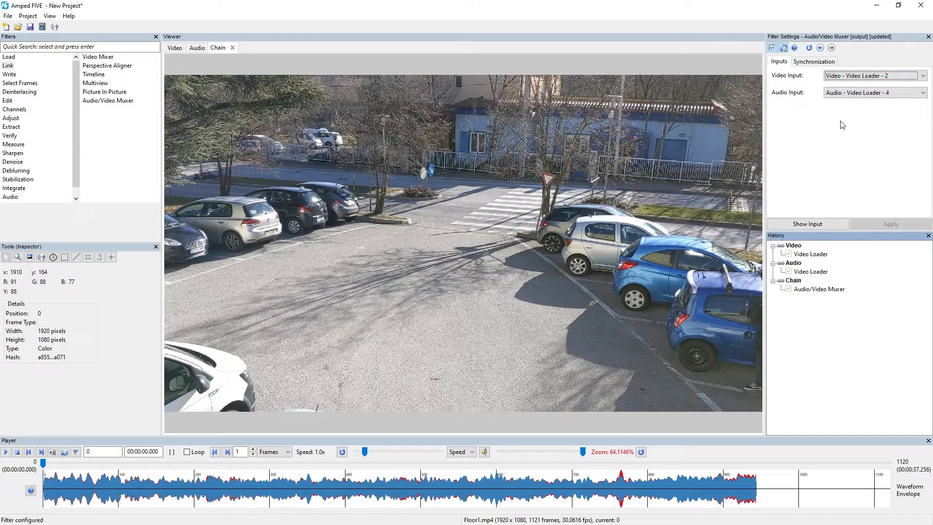
pyautogui.click(844, 92)
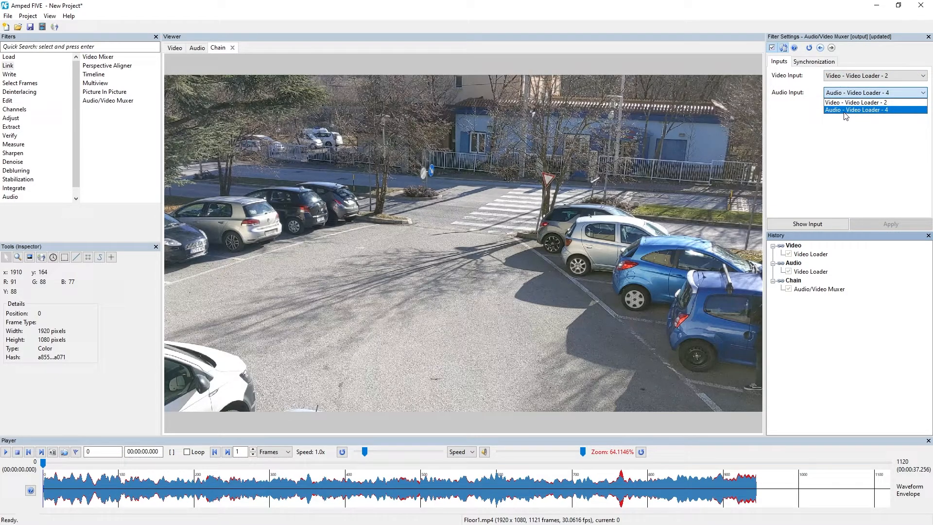
pyautogui.click(846, 116)
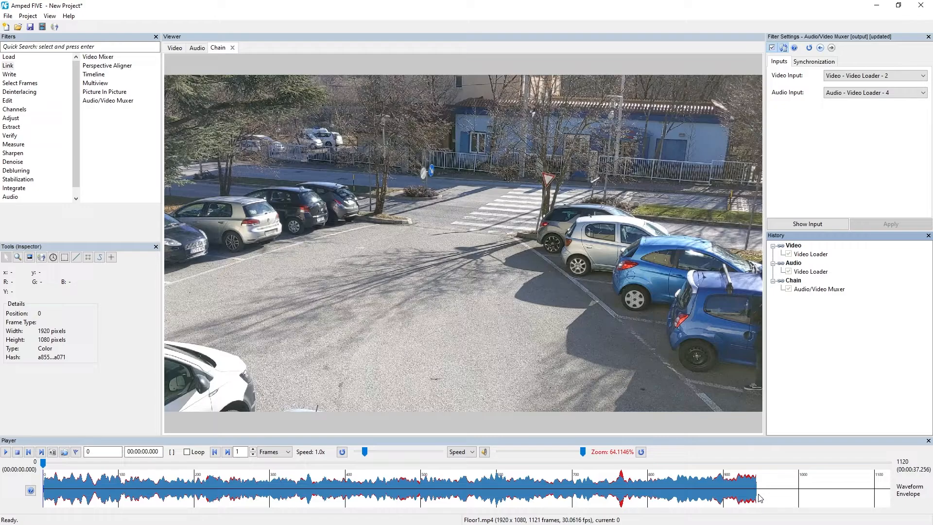
# Step: Compare the waveforms of the Video and Audio chains with that of the Audio/Video Muxer
pyautogui.click(816, 258)
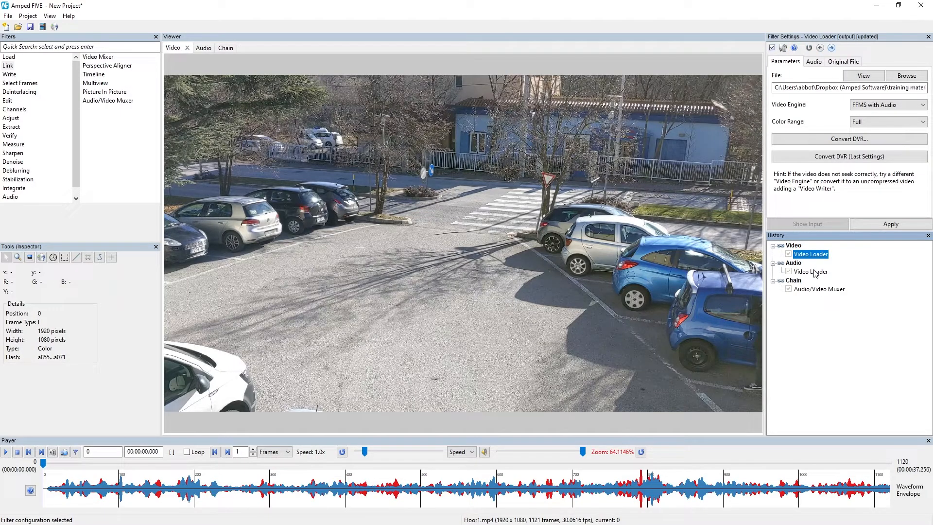
pyautogui.click(816, 273)
pyautogui.click(813, 256)
pyautogui.click(811, 273)
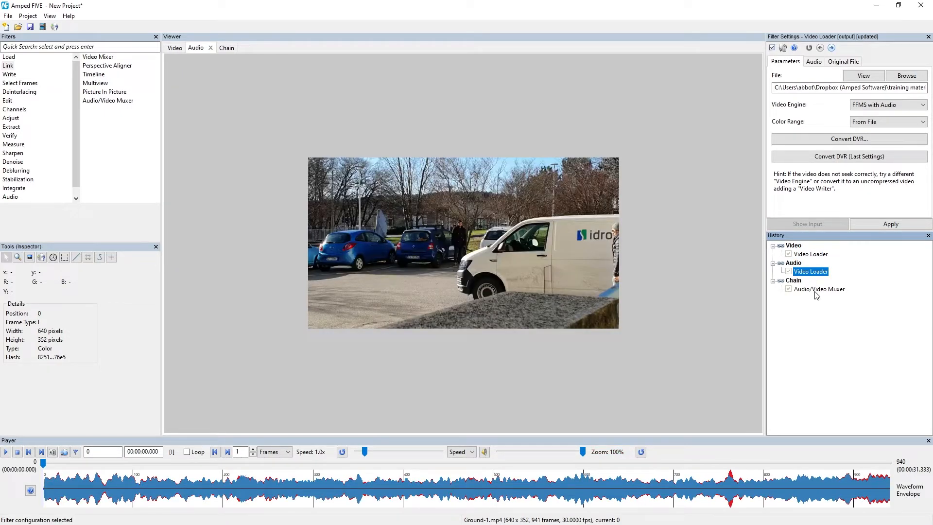
pyautogui.click(816, 290)
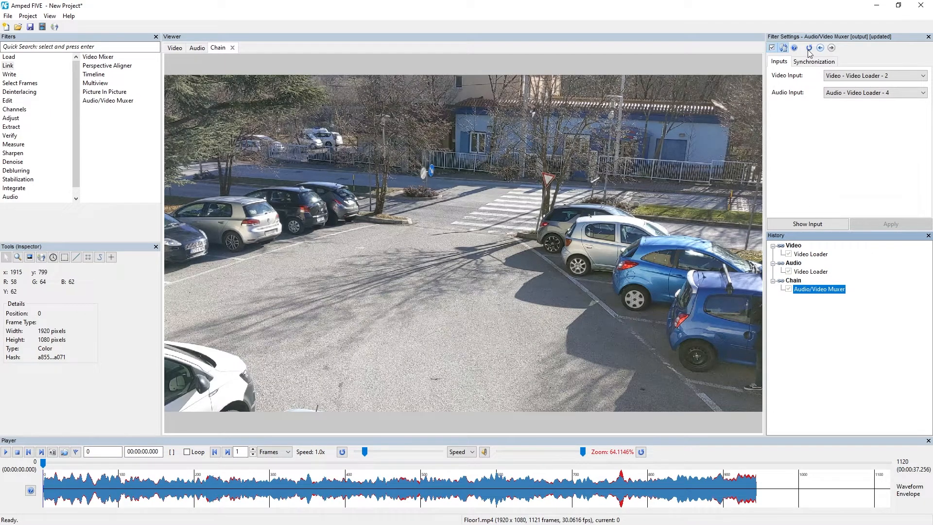
# Step: Choose Video - Video Loader - 2 as the muxer's reference waveform and set the sync offset to 100
pyautogui.click(807, 64)
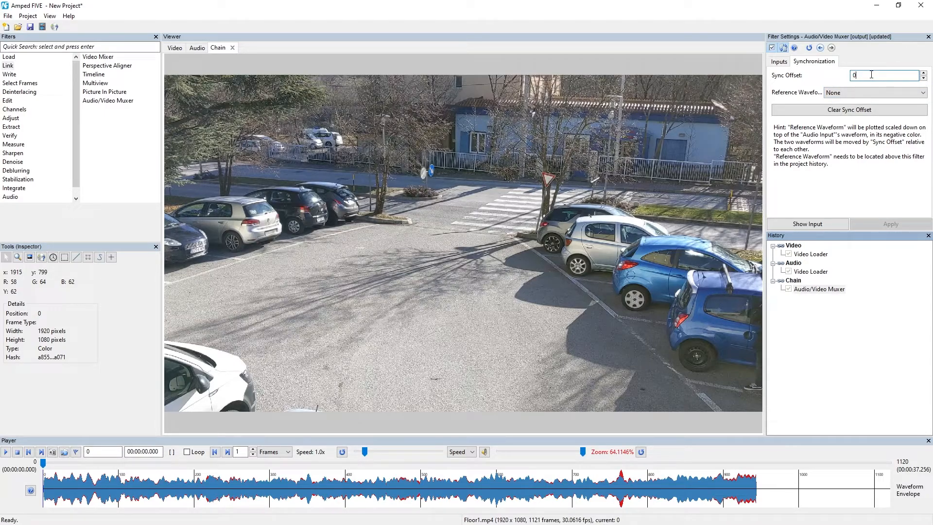
pyautogui.click(868, 91)
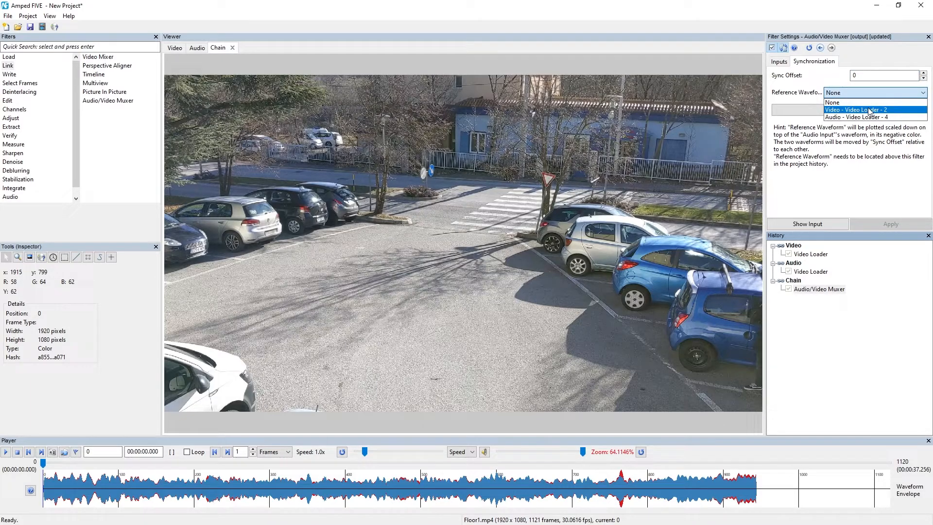
pyautogui.click(870, 109)
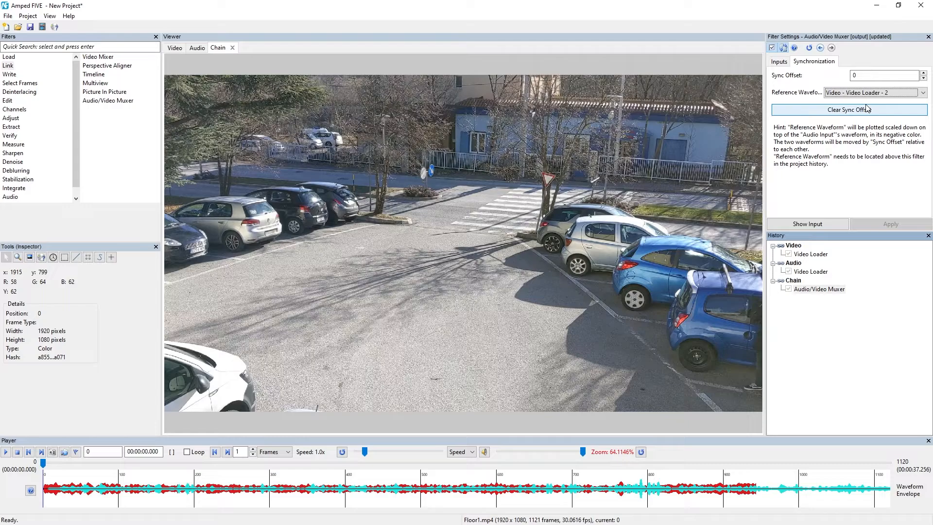
pyautogui.doubleClick(857, 75)
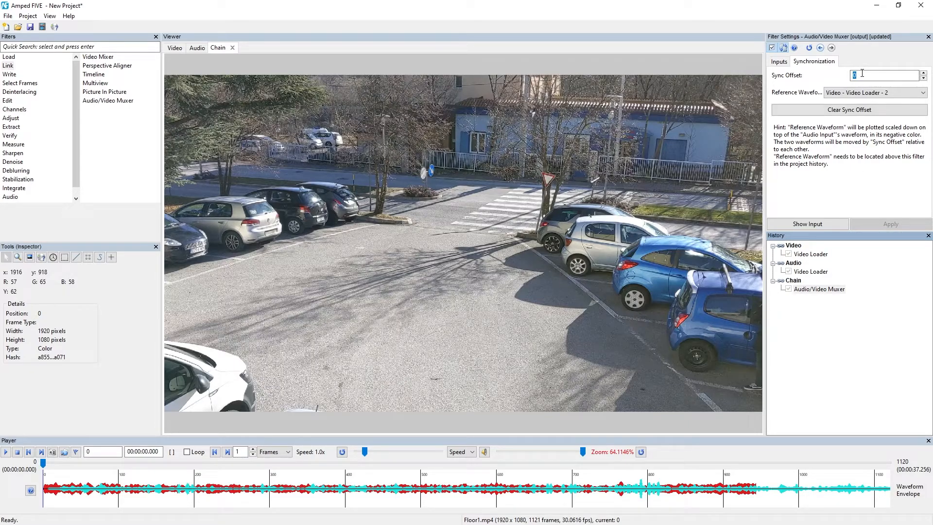
pyautogui.write('100')
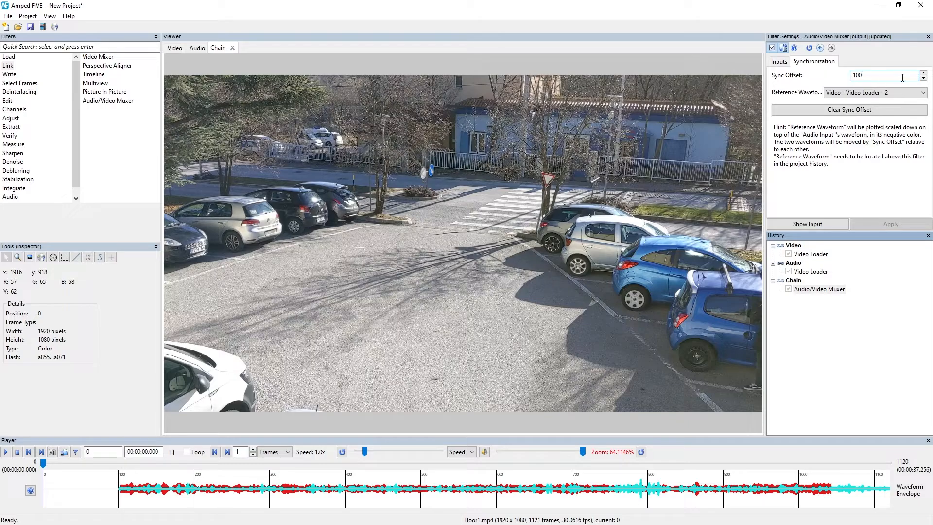
# Step: Lower the muxer's sync offset gradually to 26 to align the audio with the reference waveform
pyautogui.click(923, 78)
pyautogui.click(924, 79)
pyautogui.click(923, 79)
pyautogui.click(923, 78)
pyautogui.click(923, 78)
pyautogui.click(923, 78)
pyautogui.click(923, 78)
pyautogui.click(923, 78)
pyautogui.click(923, 78)
pyautogui.click(924, 78)
pyautogui.click(923, 79)
pyautogui.click(923, 78)
pyautogui.click(923, 78)
pyautogui.click(923, 78)
pyautogui.click(924, 78)
pyautogui.click(923, 78)
pyautogui.click(924, 78)
pyautogui.click(923, 78)
pyautogui.click(923, 79)
pyautogui.click(923, 78)
pyautogui.click(923, 79)
pyautogui.click(923, 78)
pyautogui.click(923, 78)
pyautogui.click(923, 78)
pyautogui.click(923, 78)
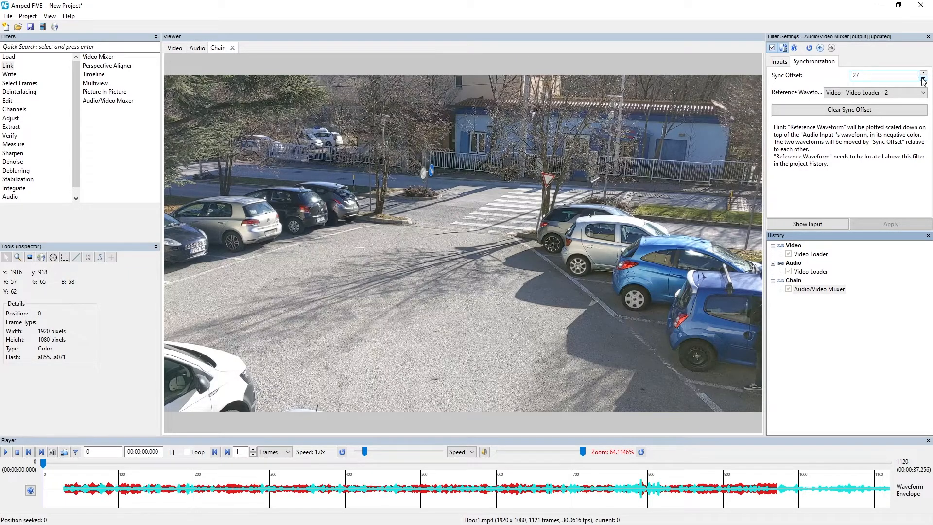
pyautogui.click(923, 79)
pyautogui.click(924, 78)
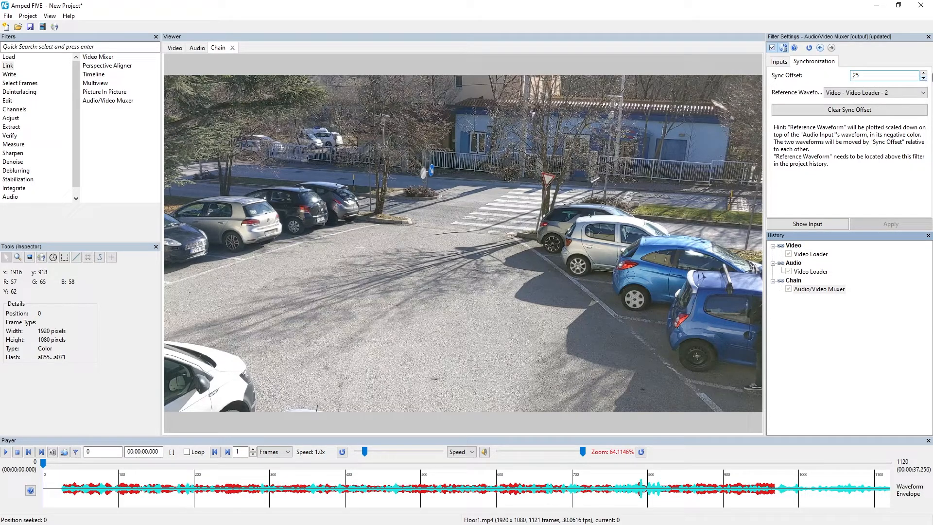
pyautogui.click(923, 73)
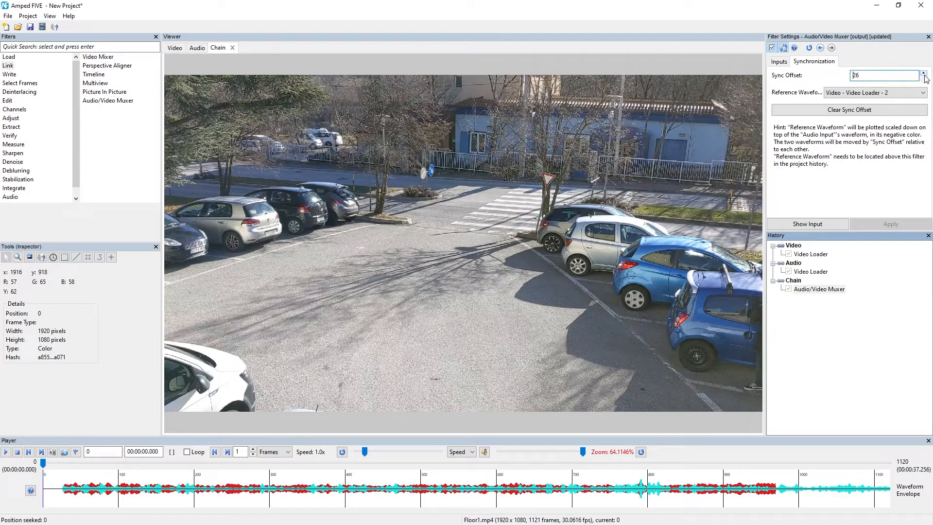